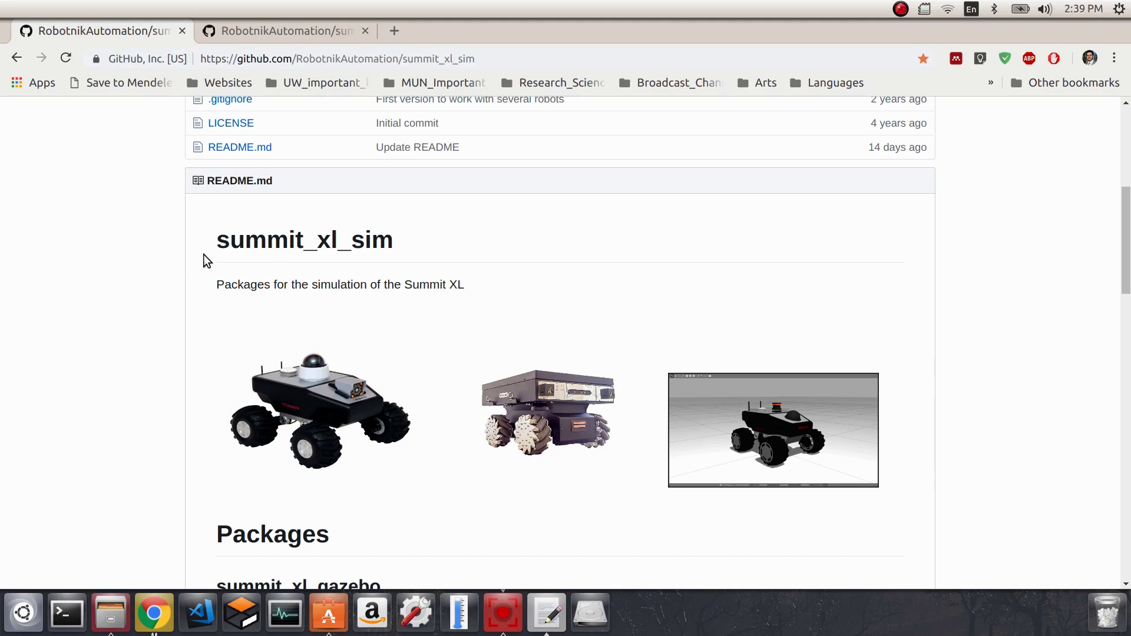
Step: Bring up the Installing_summit_xl_packages notes in gedit and reposition the window
scroll(341, 371, up, 5)
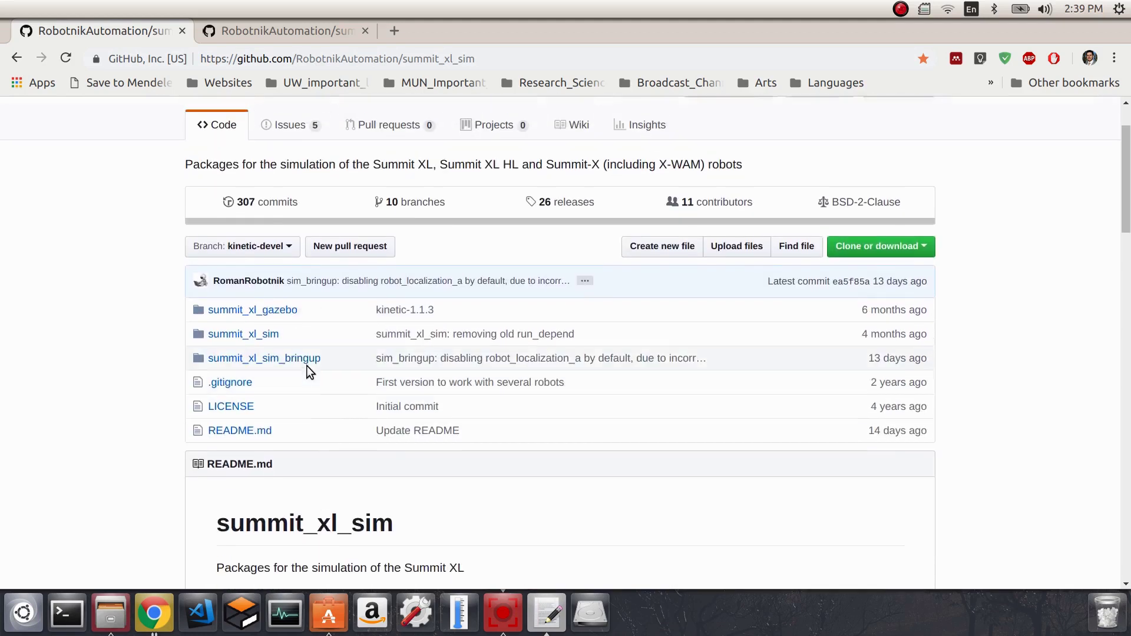
scroll(306, 365, up, 2)
scroll(132, 298, down, 2)
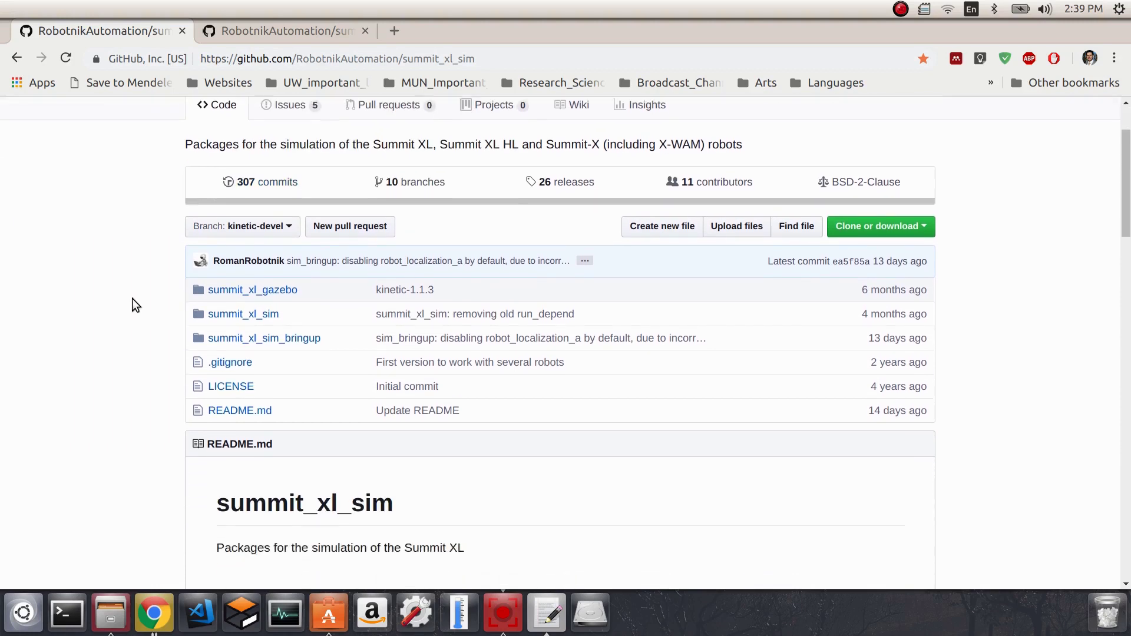
scroll(124, 298, down, 5)
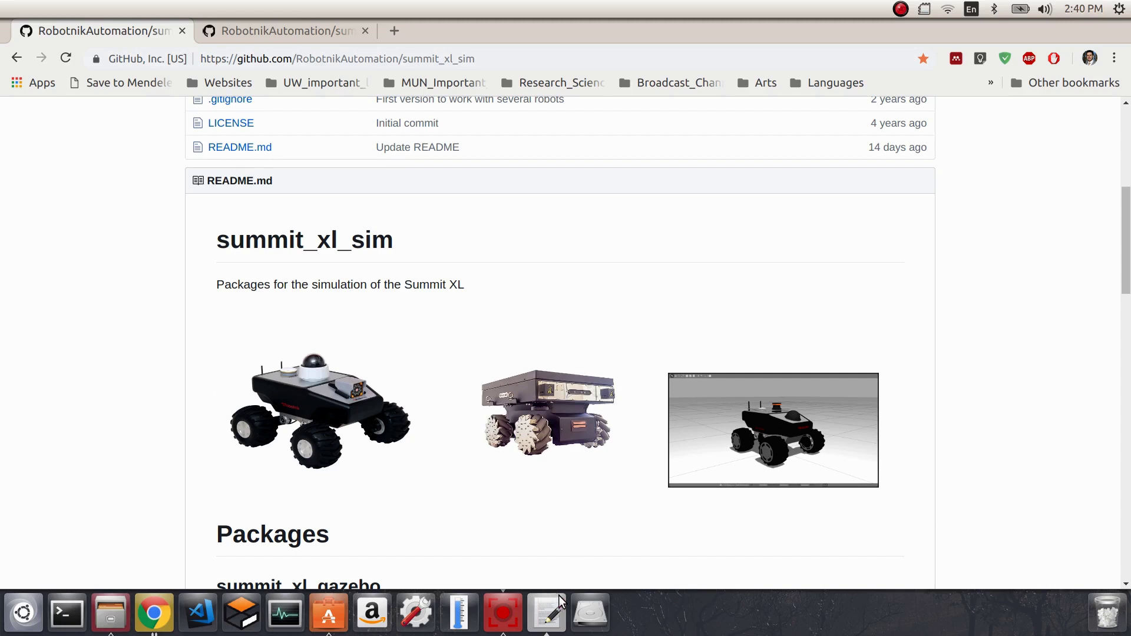
click(547, 613)
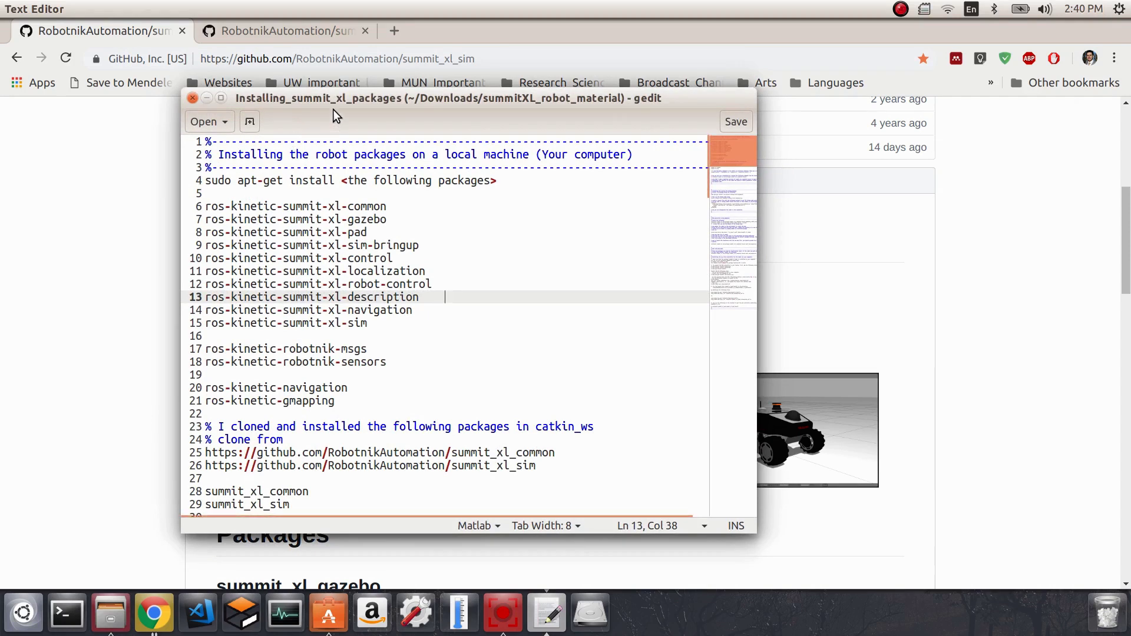
drag(345, 99, 426, 112)
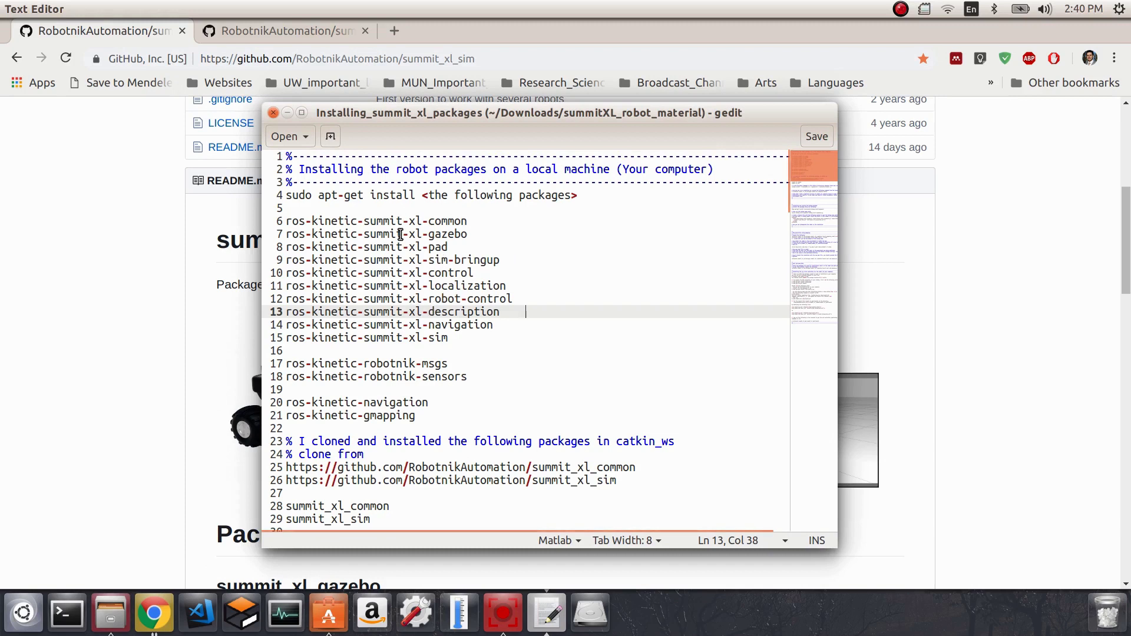
Step: Select the package list on lines 6–21 and line 6 to inspect the entries
drag(431, 409, 285, 222)
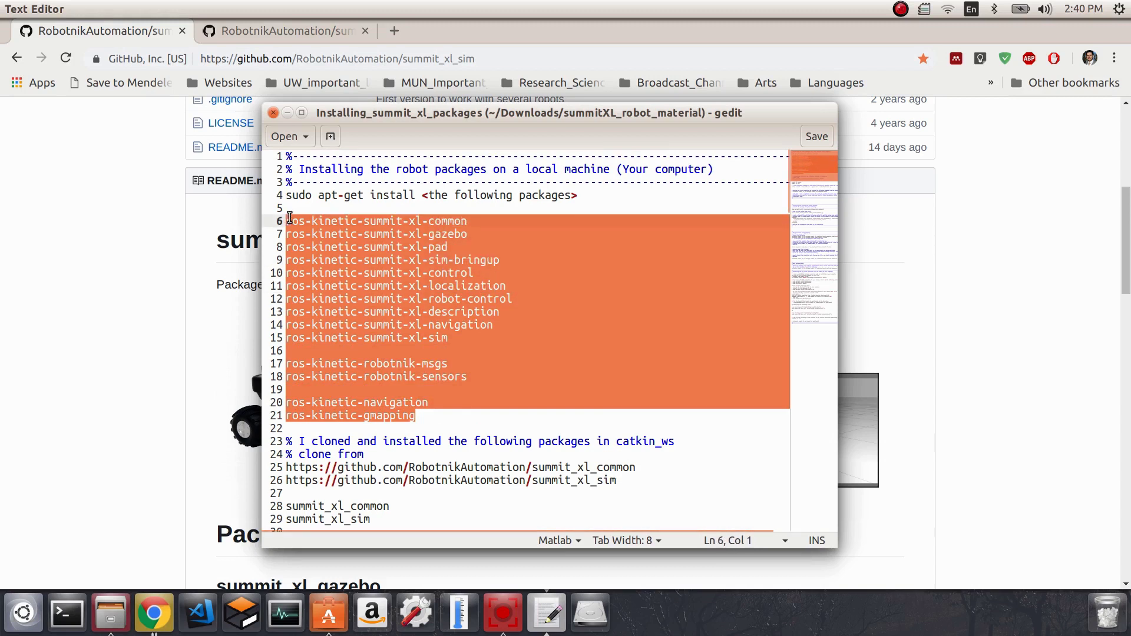
click(529, 300)
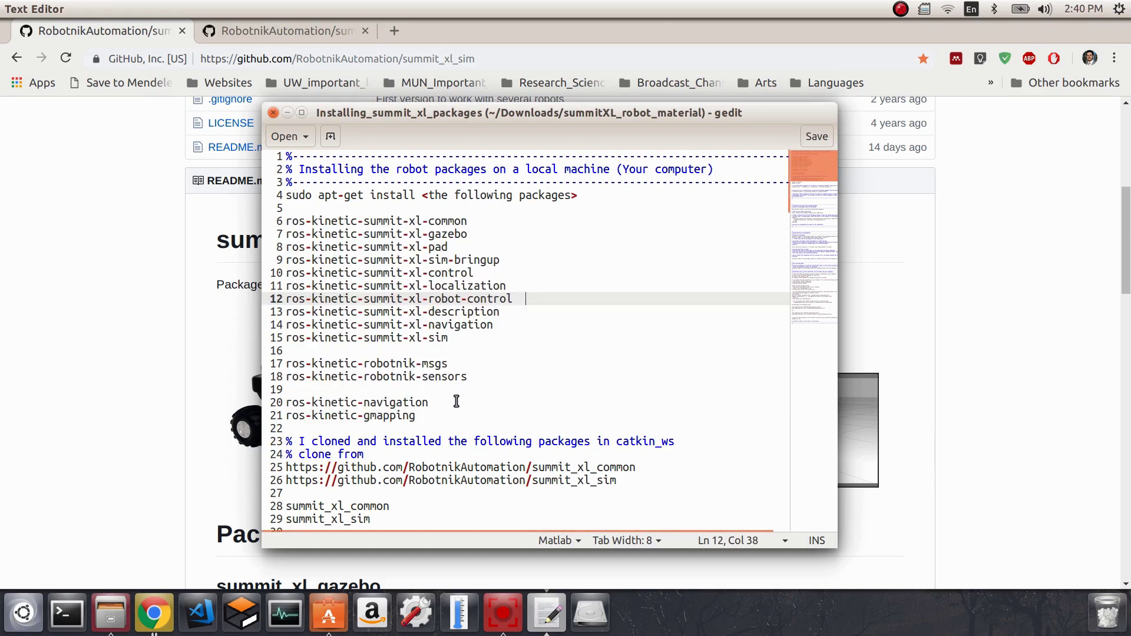
triple_click(446, 222)
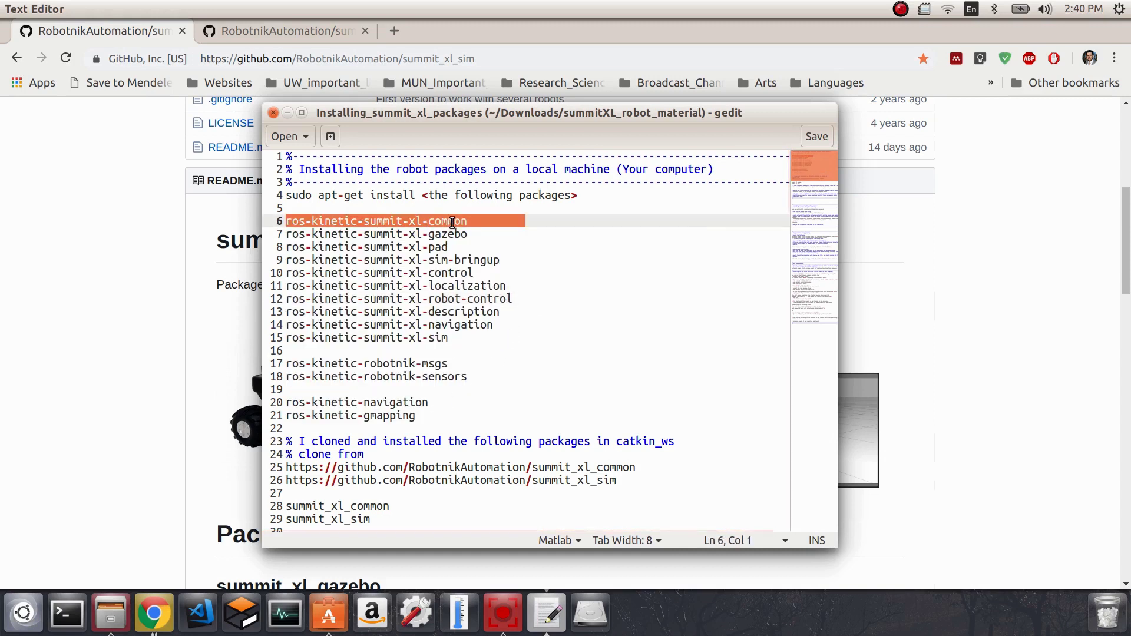
right_click(451, 222)
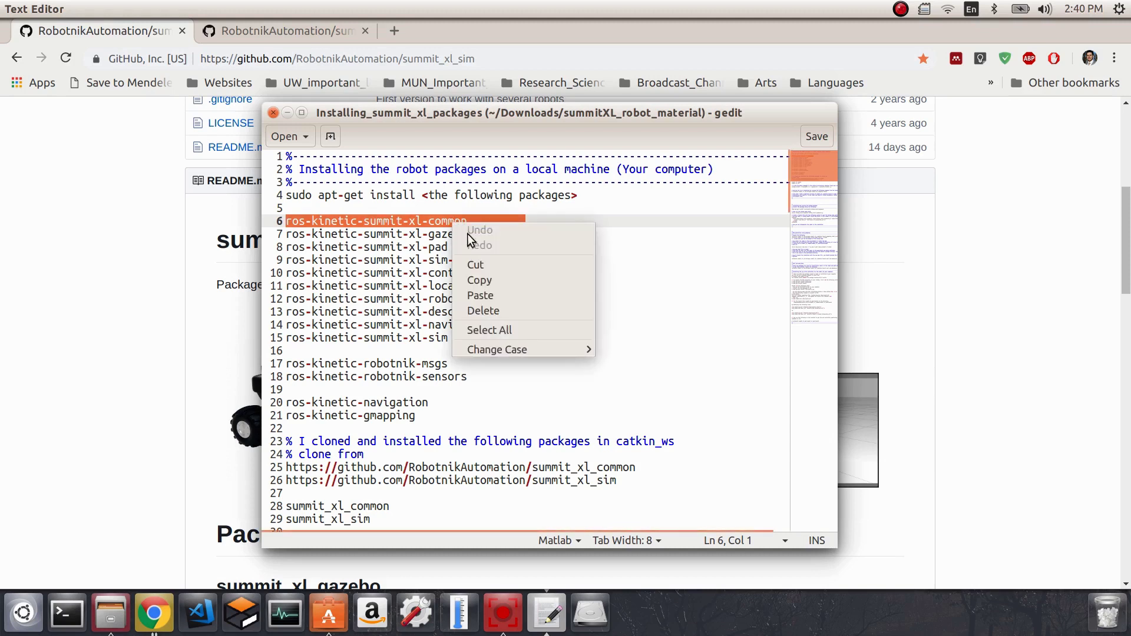
click(651, 249)
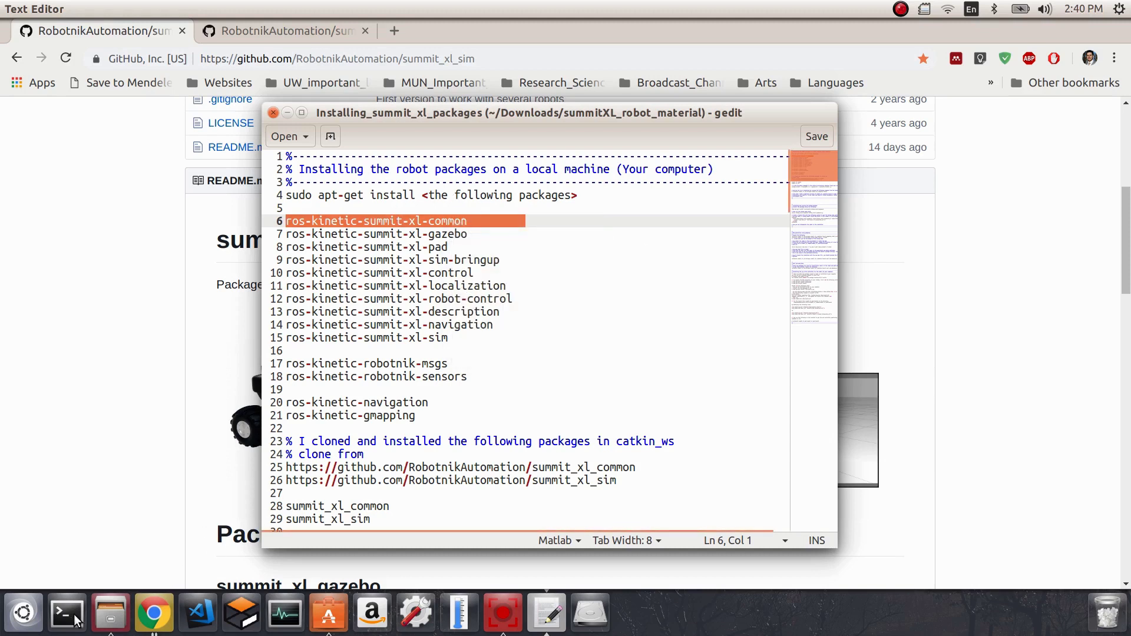
Step: Open a new terminal and paste the 'sudo apt-get install' command from the notes
click(67, 613)
drag(519, 9, 300, 265)
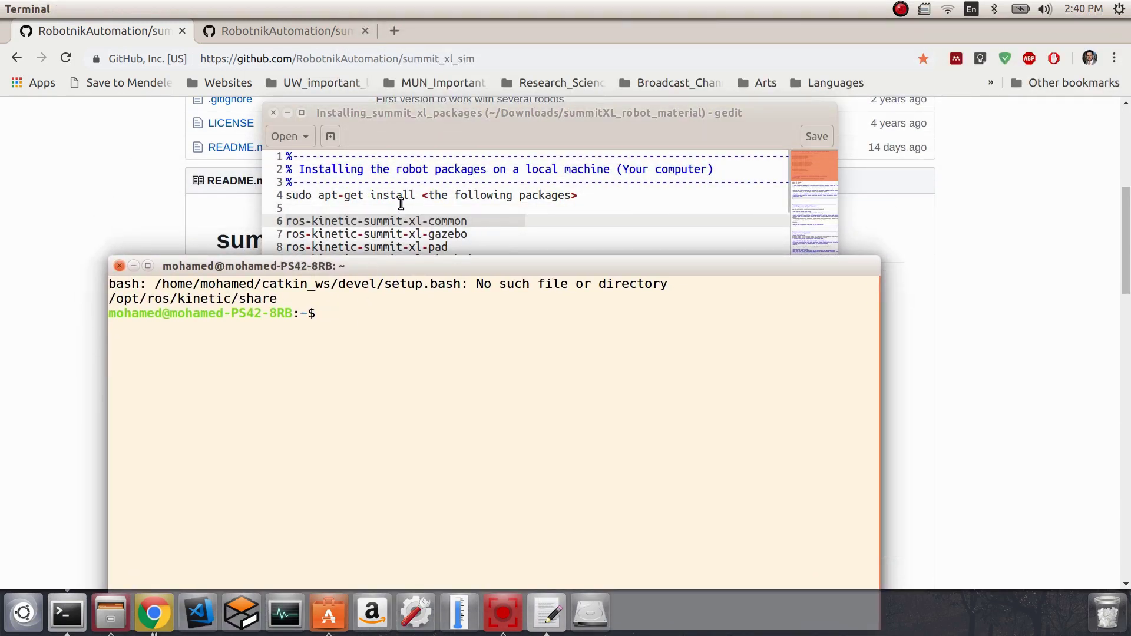
drag(415, 196, 286, 196)
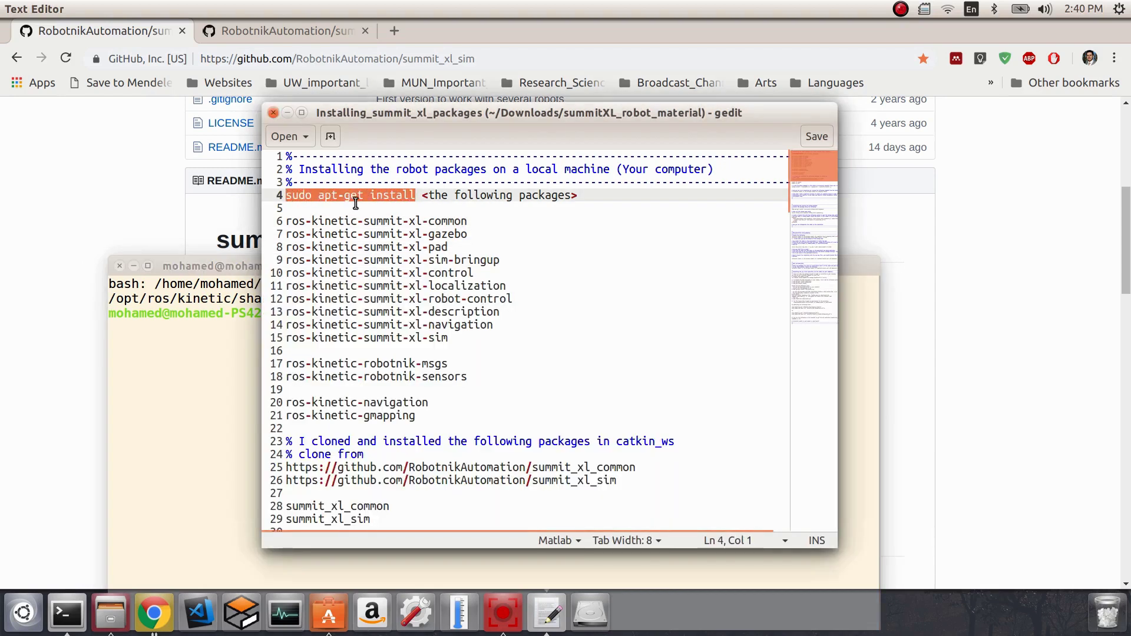
click(145, 460)
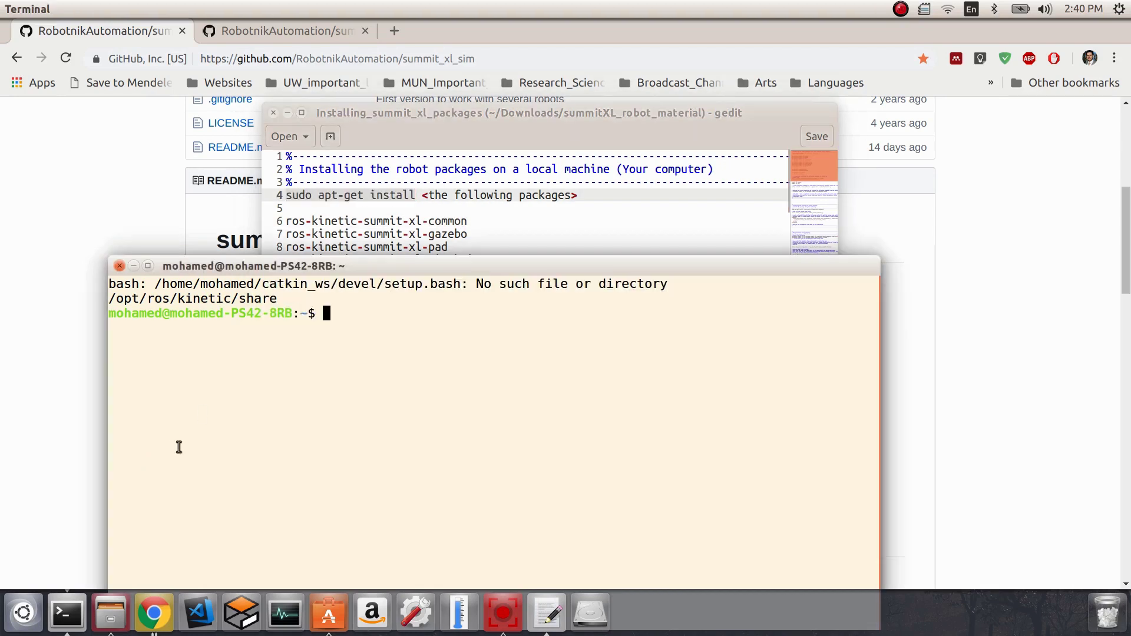
middle_click(439, 344)
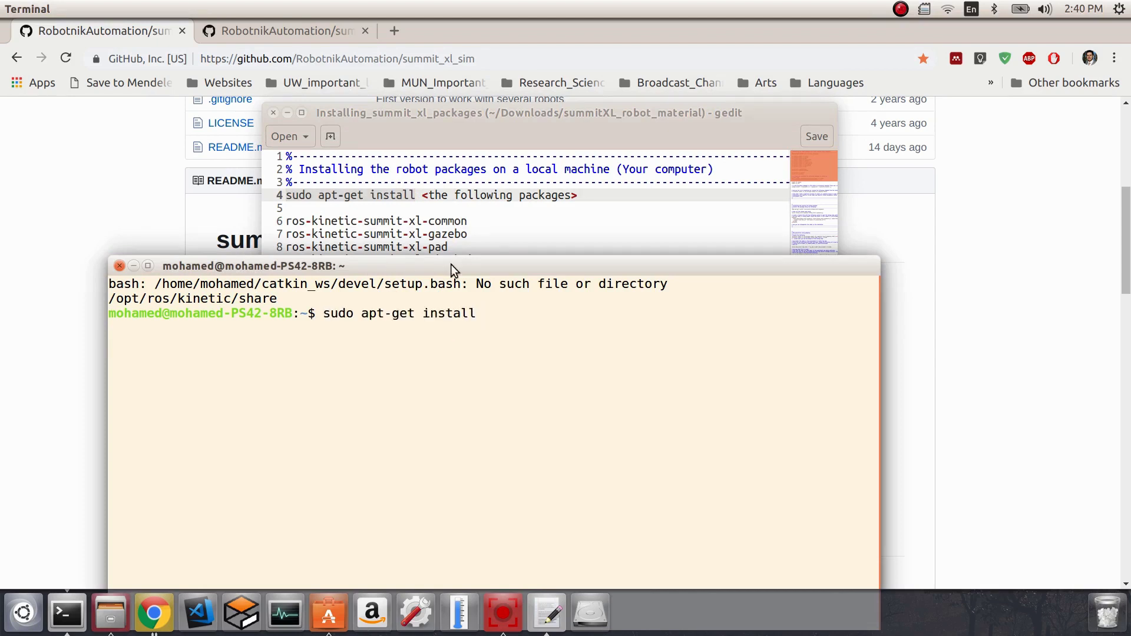
Step: Append the copied ros-kinetic-summit-xl-control name and run the install with the sudo password
click(505, 221)
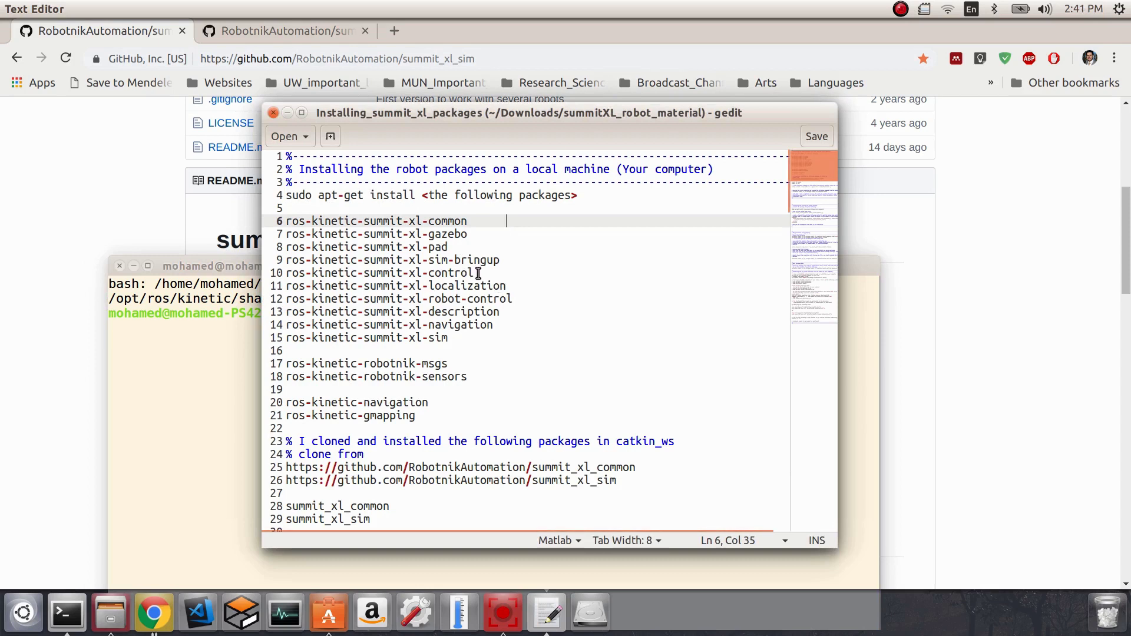
drag(476, 273, 285, 271)
right_click(285, 271)
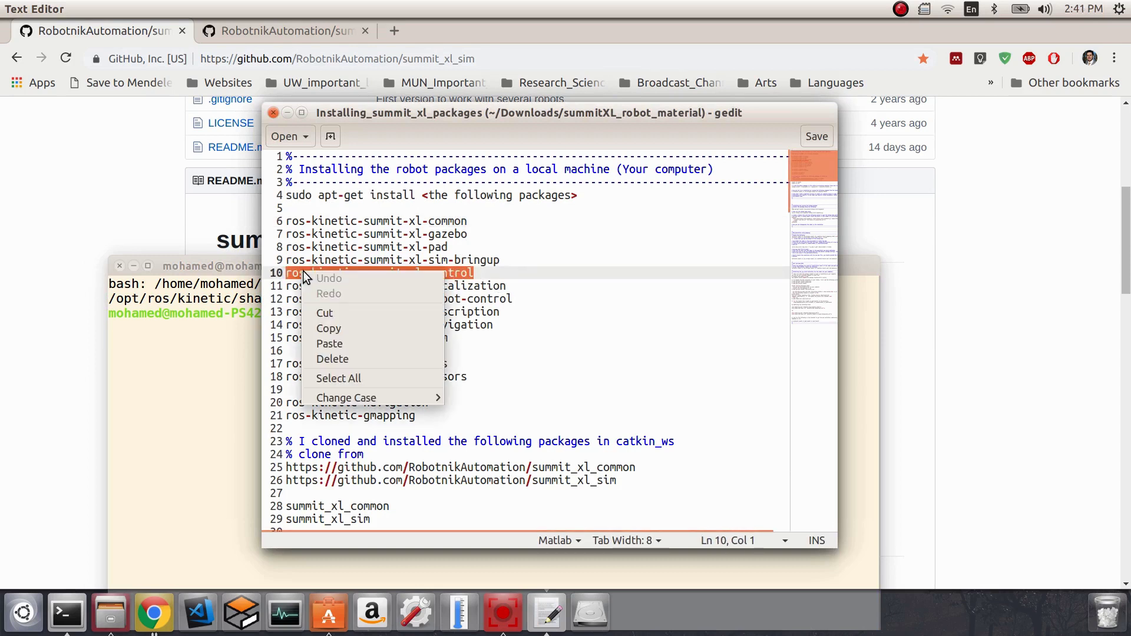
click(358, 329)
click(260, 368)
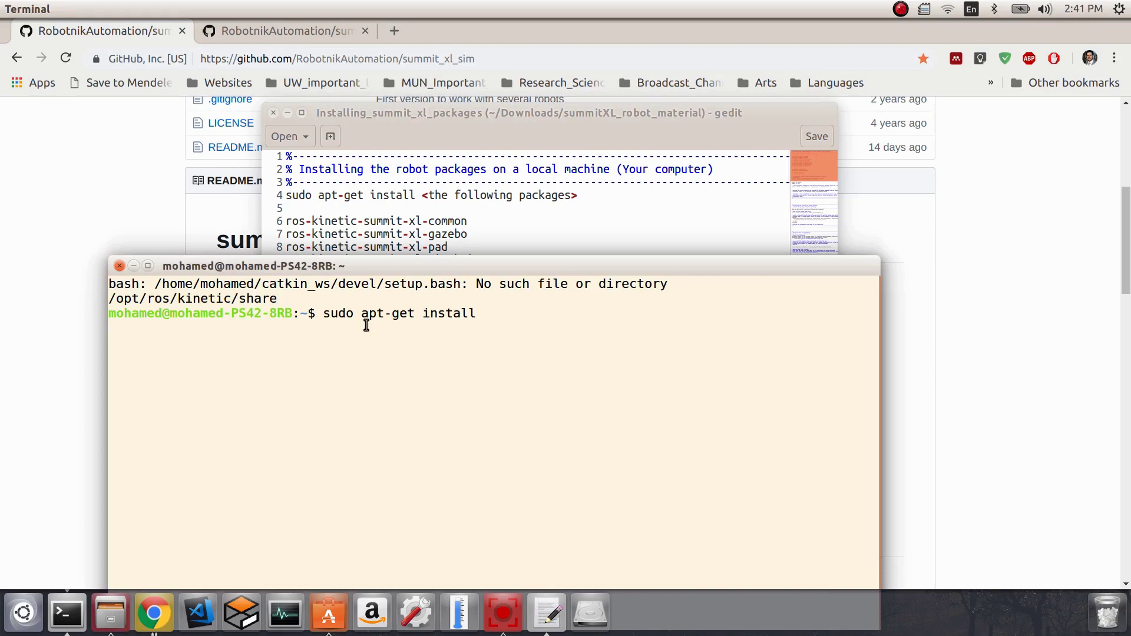
key(ctrl+shift+v)
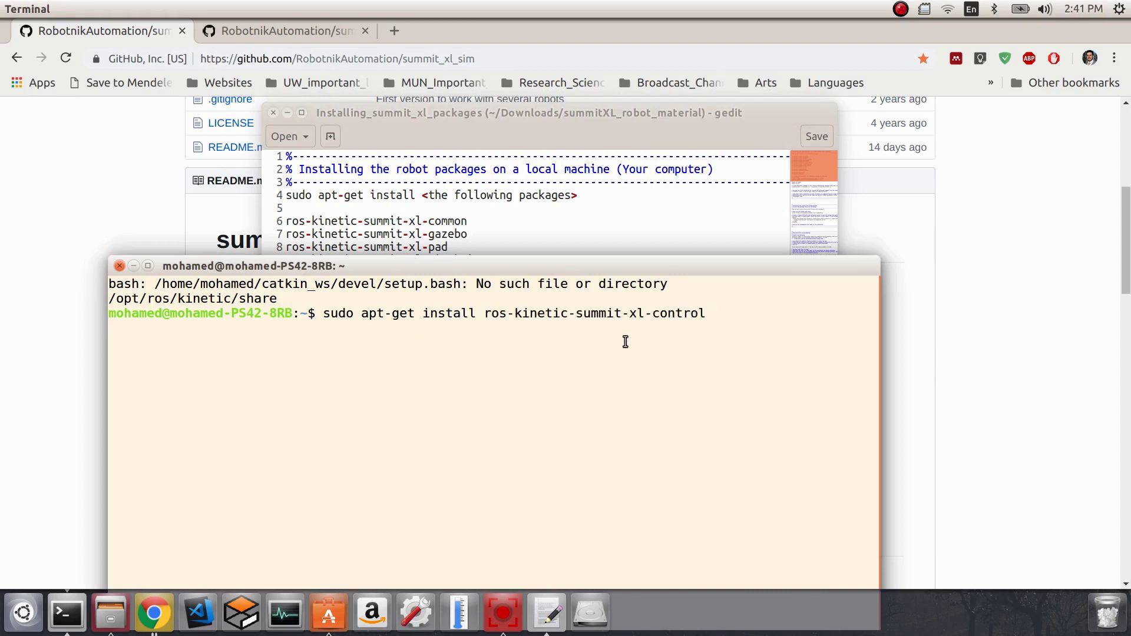
key(Return)
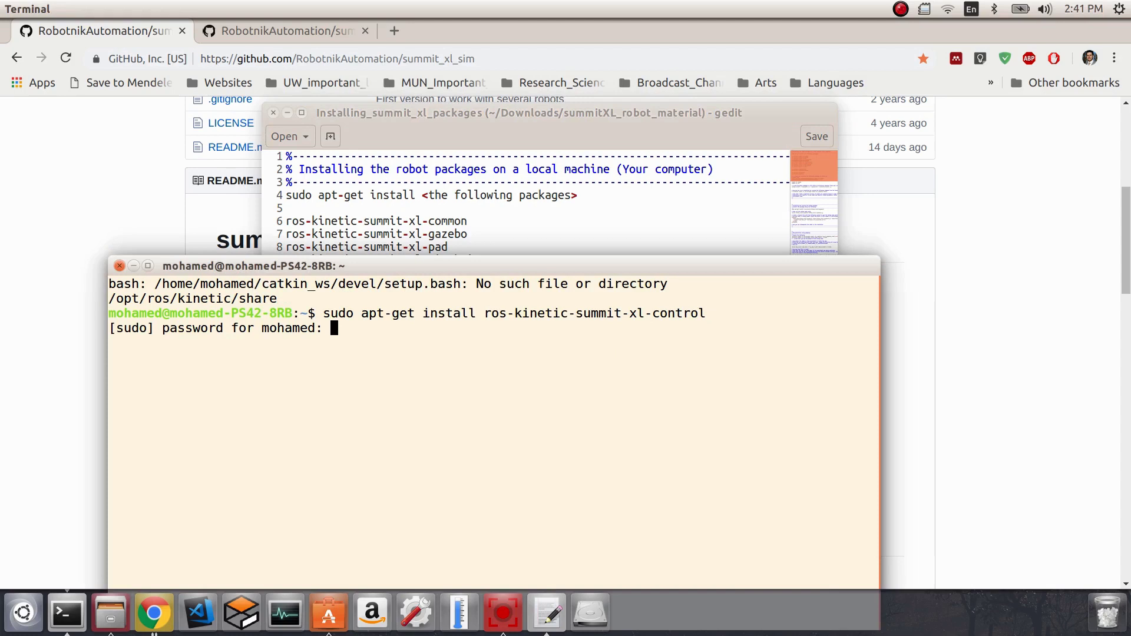
key(Return)
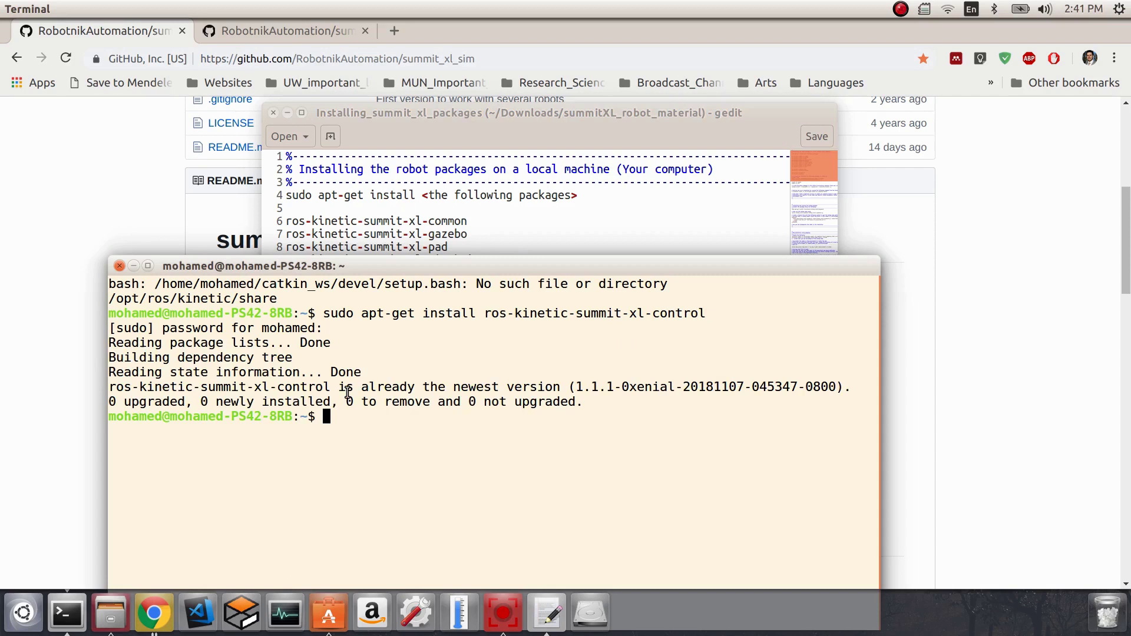
Step: Highlight the already-newest-version message, then return to the installation notes
drag(342, 387, 507, 387)
click(474, 412)
click(520, 233)
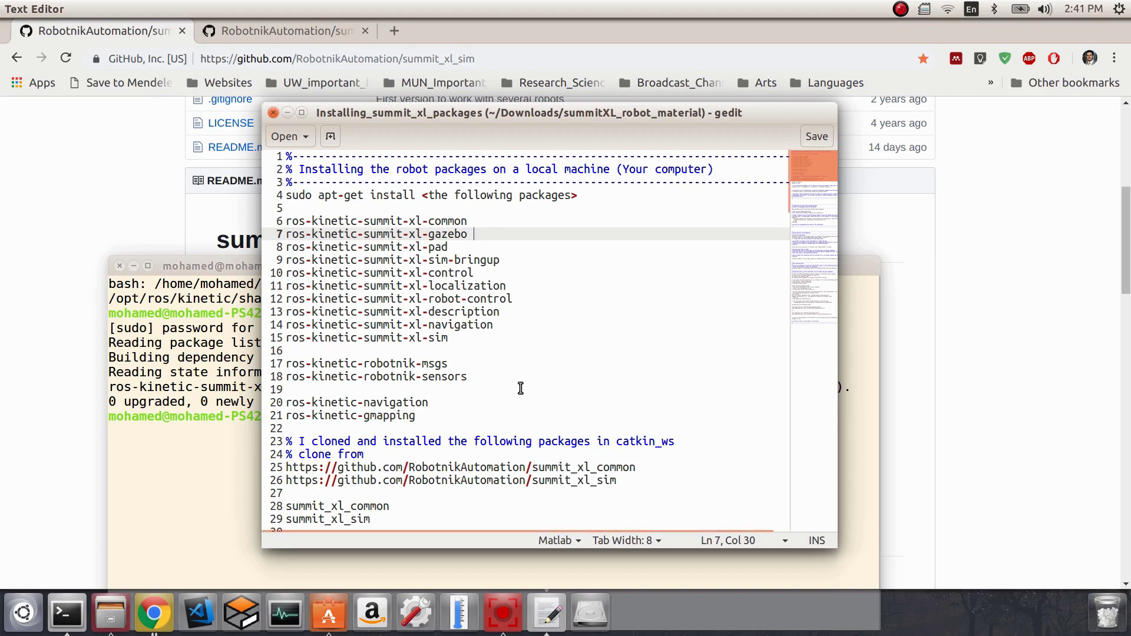
scroll(517, 388, down, 1)
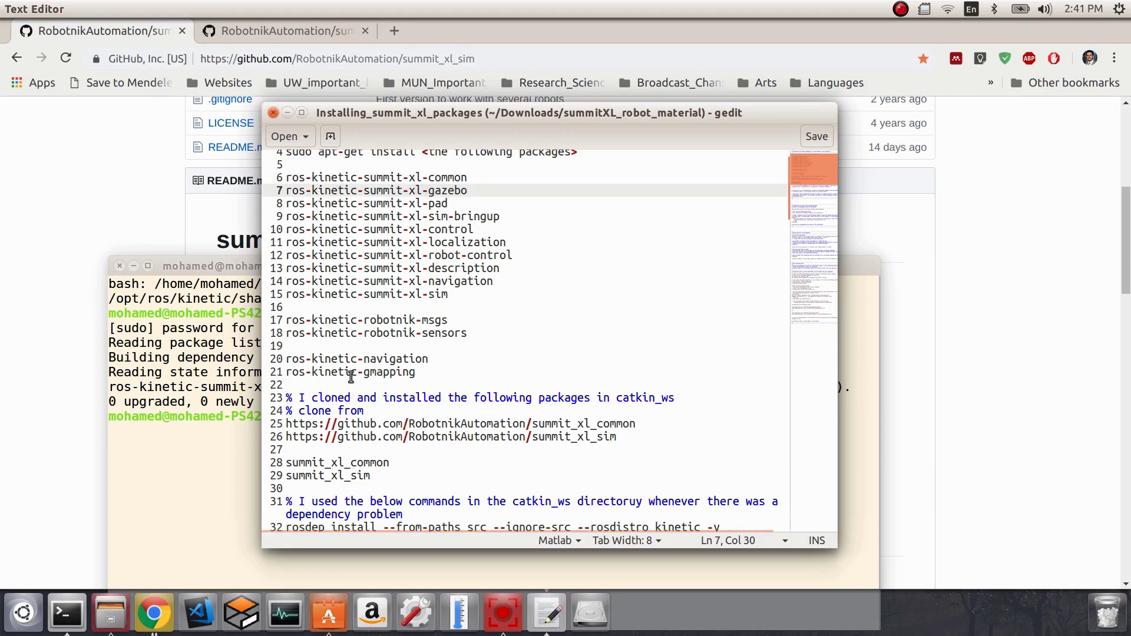
click(393, 359)
double_click(392, 359)
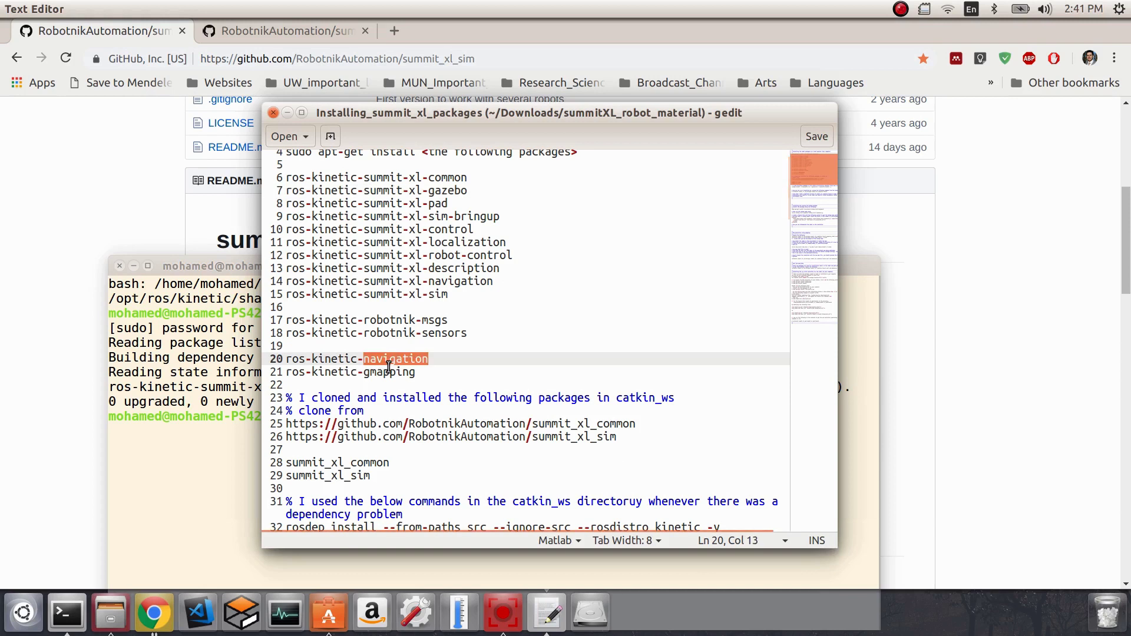
click(391, 373)
click(401, 373)
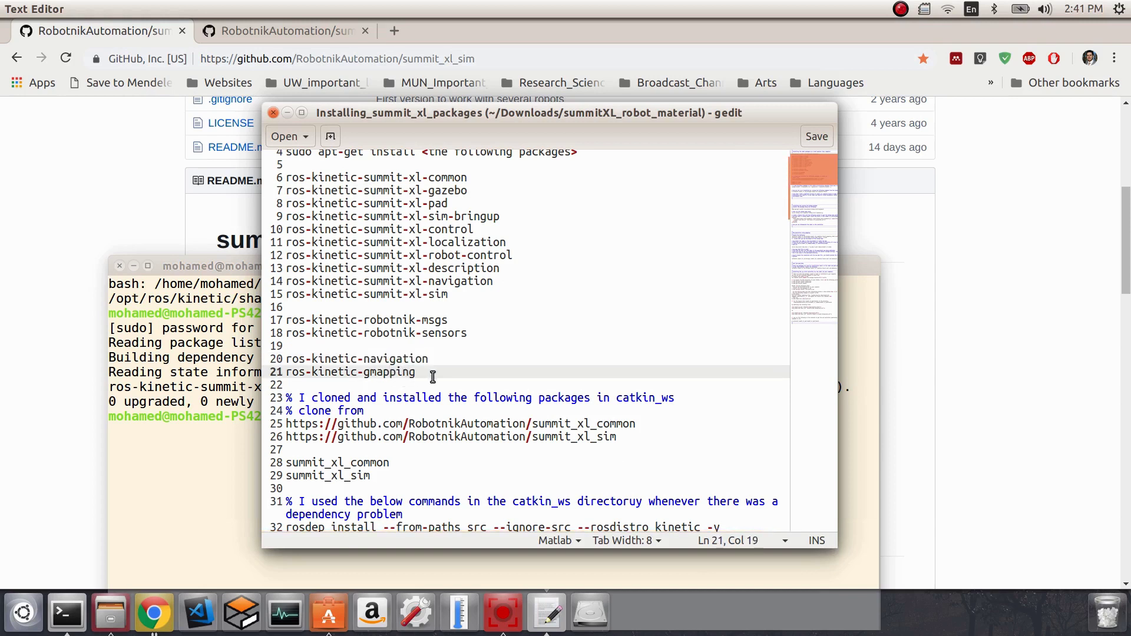
scroll(430, 389, down, 1)
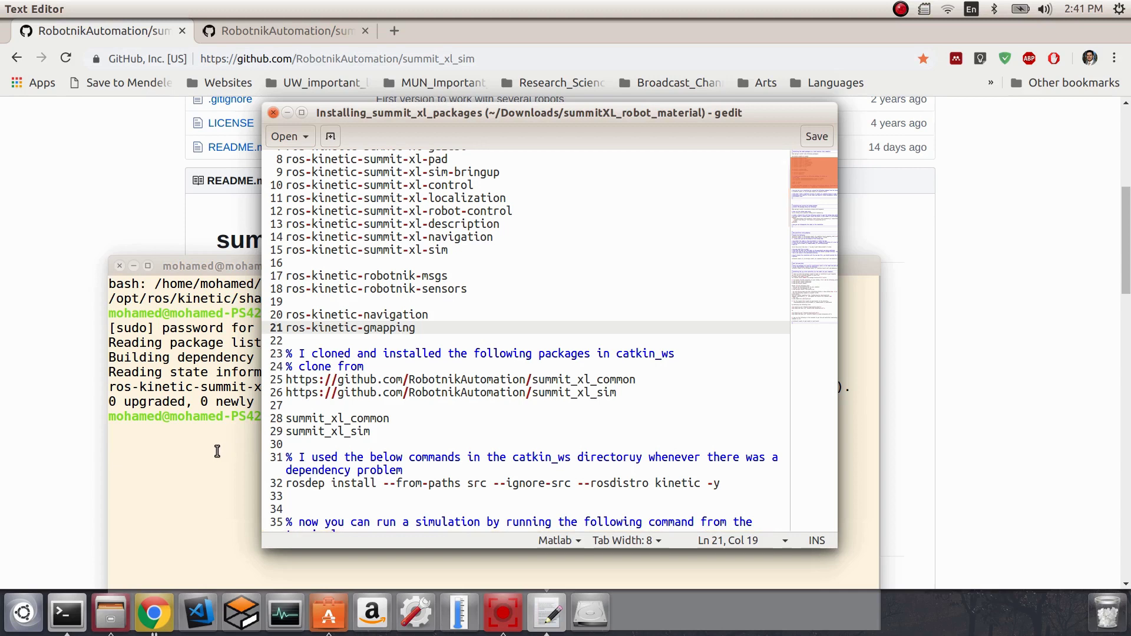
Step: Look at the summit_xl_common repository on GitHub, go back to summit_xl_sim, then to Terminal
click(48, 341)
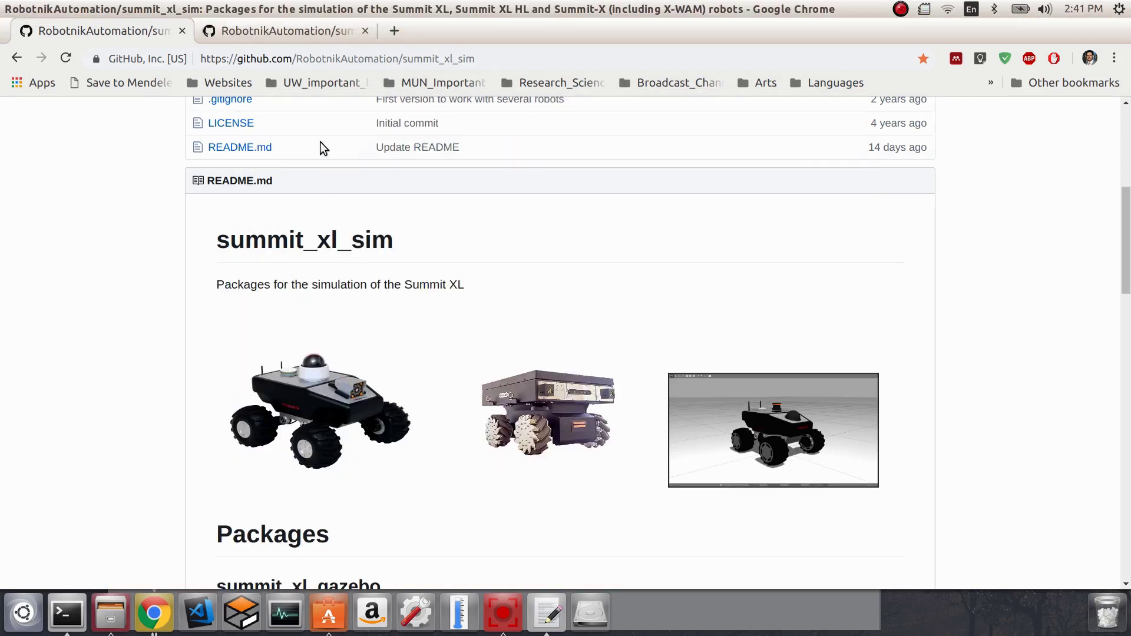
click(314, 33)
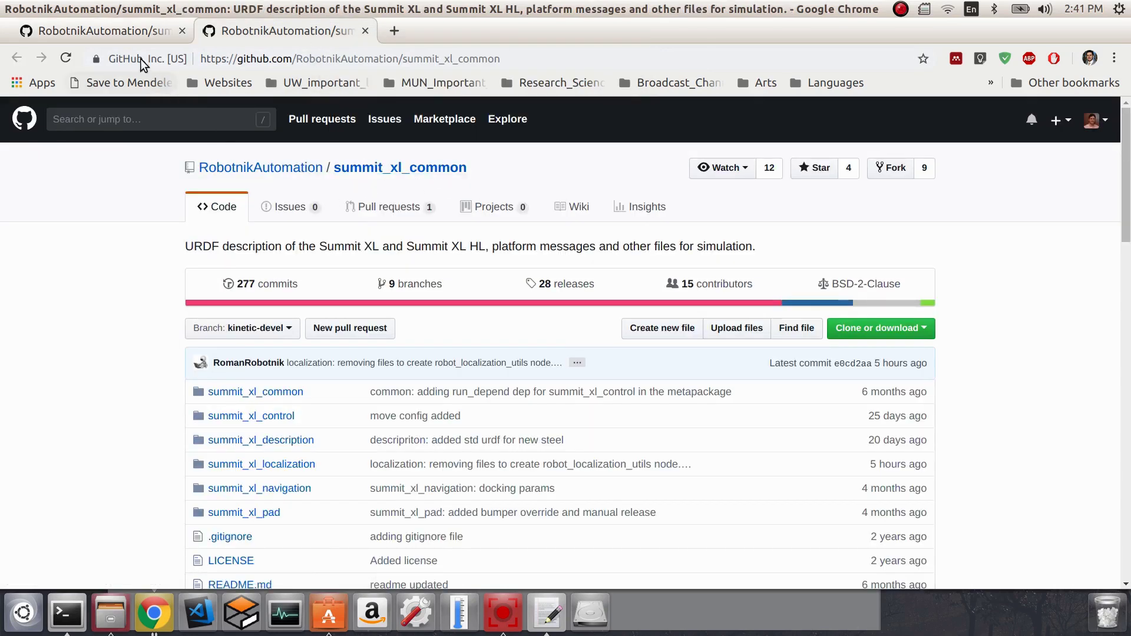
click(121, 34)
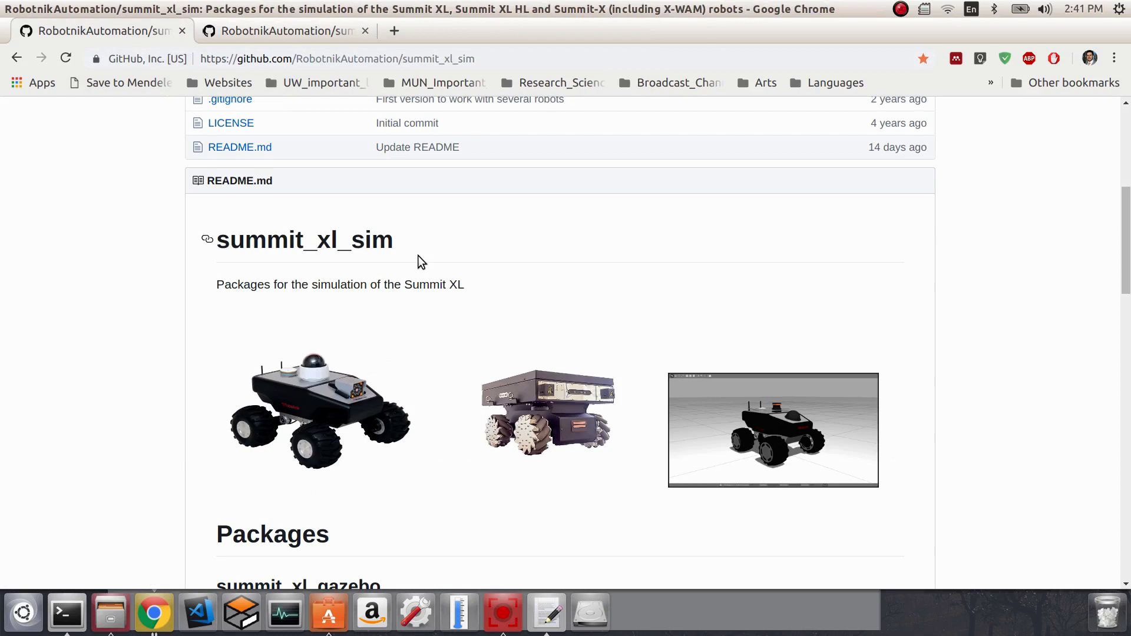
click(66, 613)
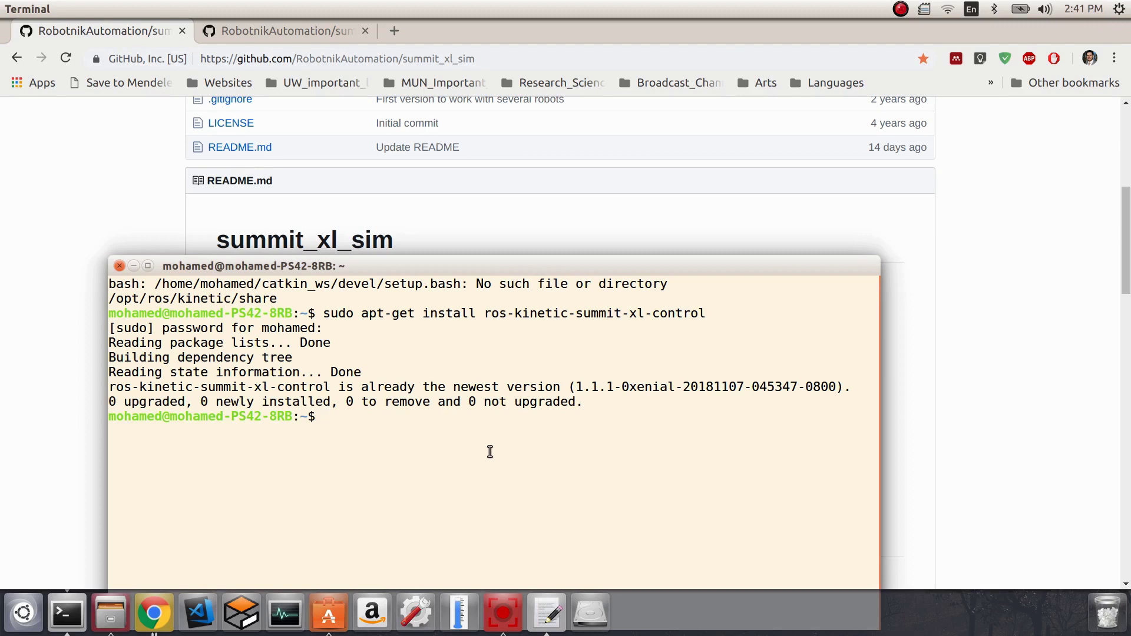
Step: Enter ~/catkin_ws, create a src folder with mkdir src, list it, and cd src
text(cd cat)
key(Tab)
key(Return)
text(ls)
key(Return)
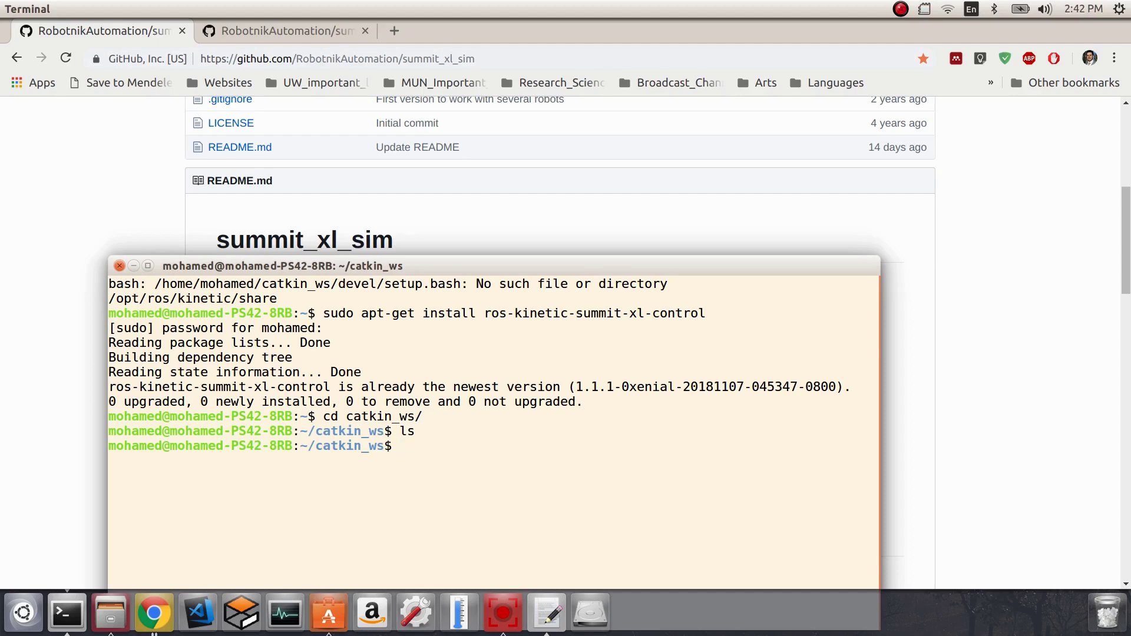
text(mkdir src)
key(Return)
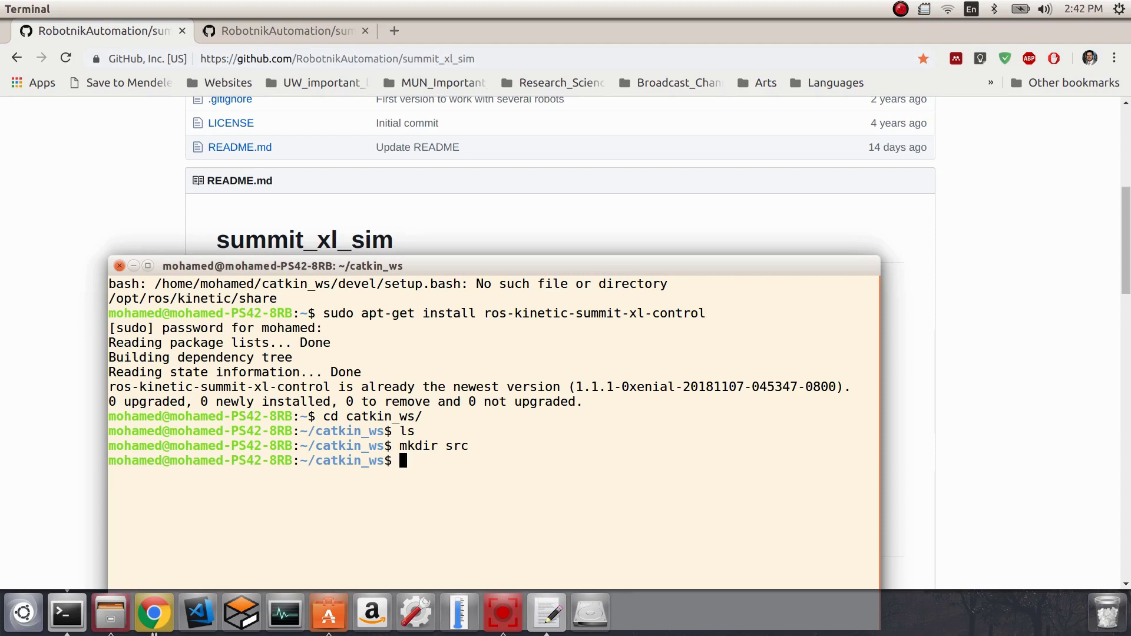
text(ls)
key(Return)
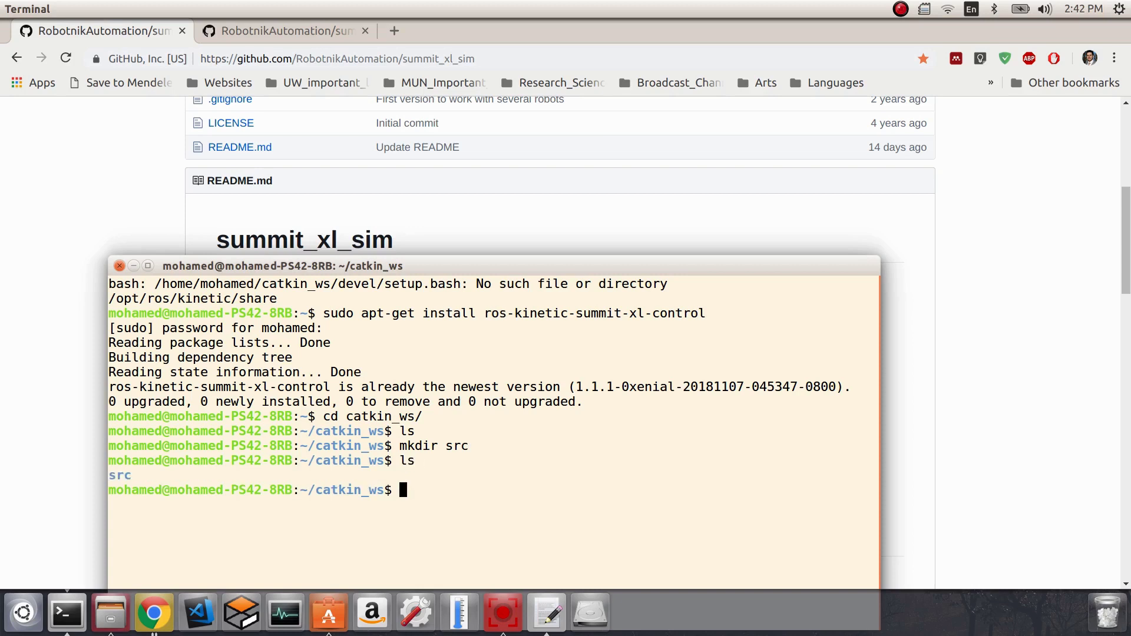
text(cd src)
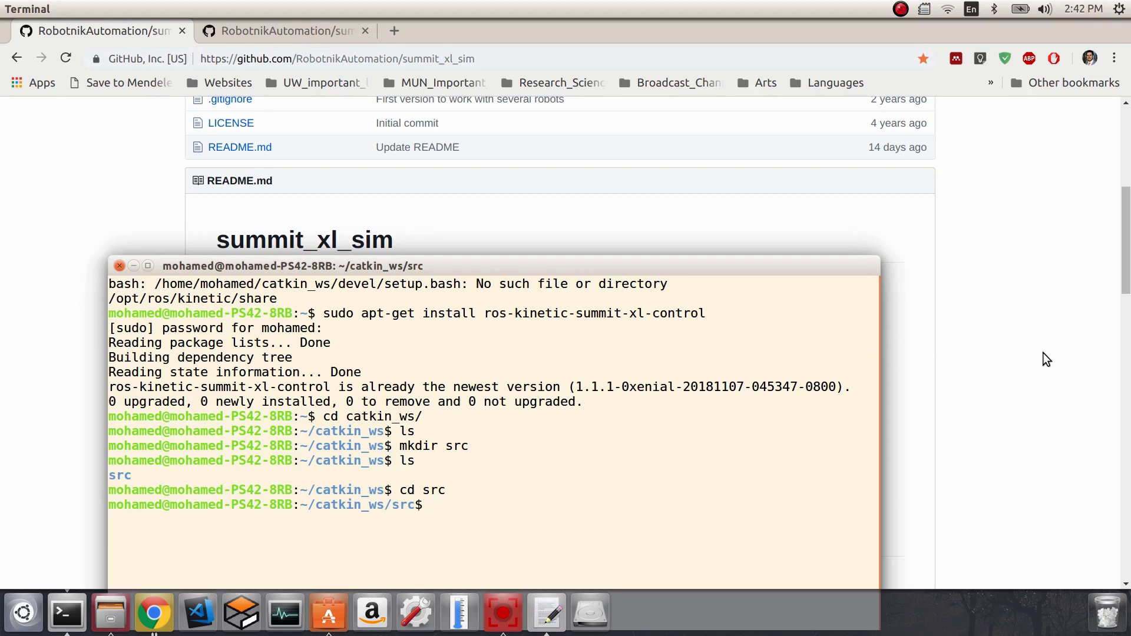
Step: Copy the summit_xl_sim HTTPS clone URL from GitHub's Clone or download menu
click(1027, 341)
scroll(1028, 340, up, 5)
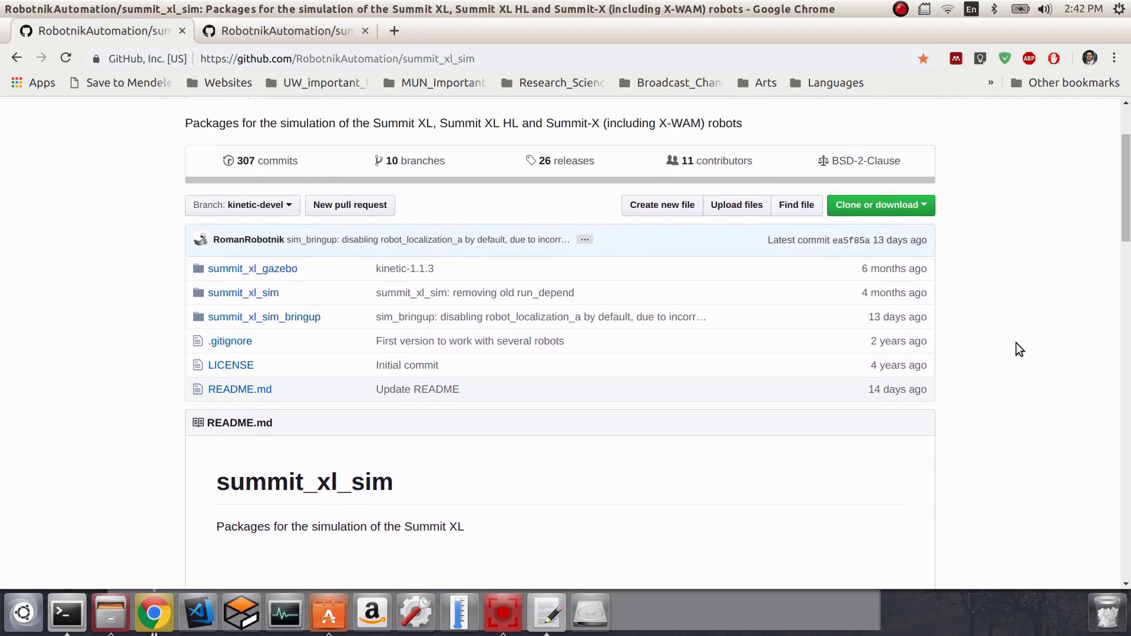
scroll(991, 314, up, 2)
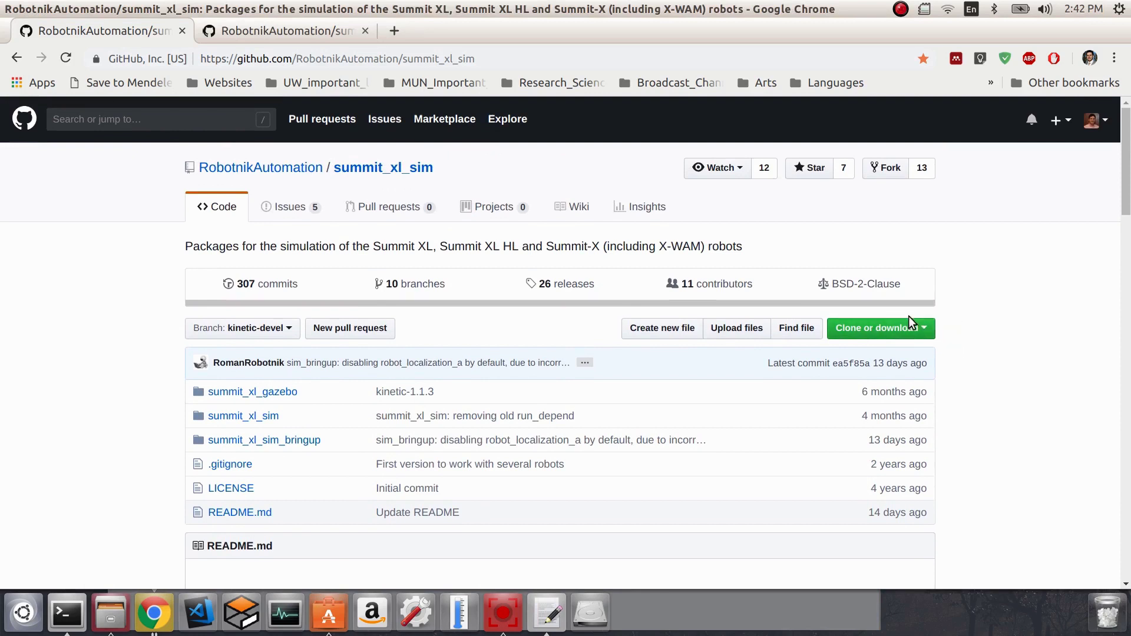
click(925, 330)
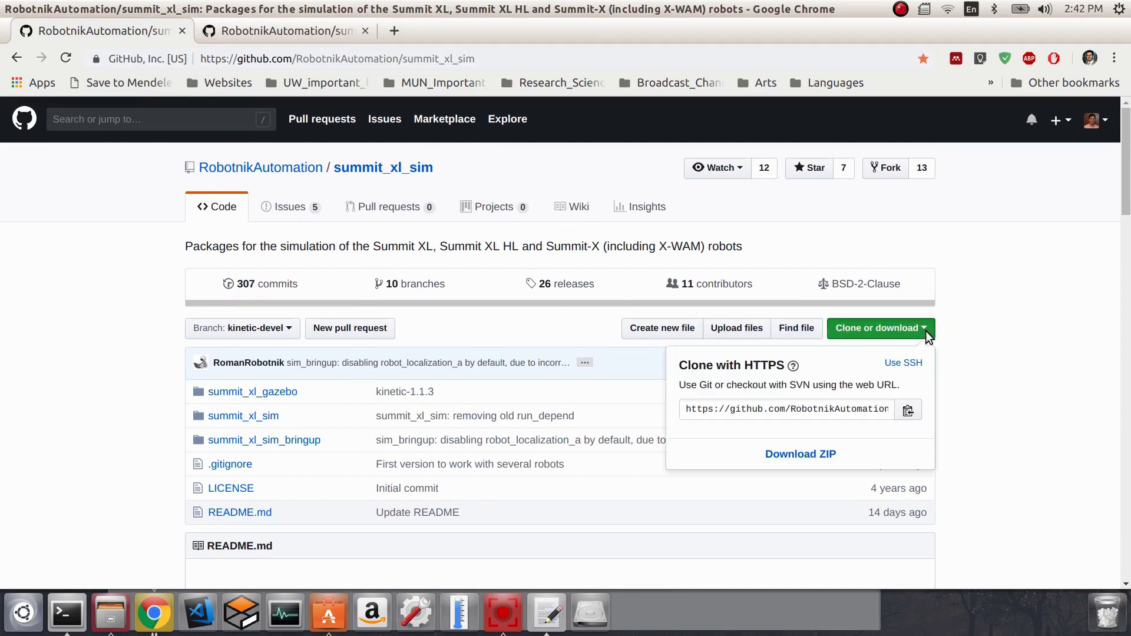
click(909, 409)
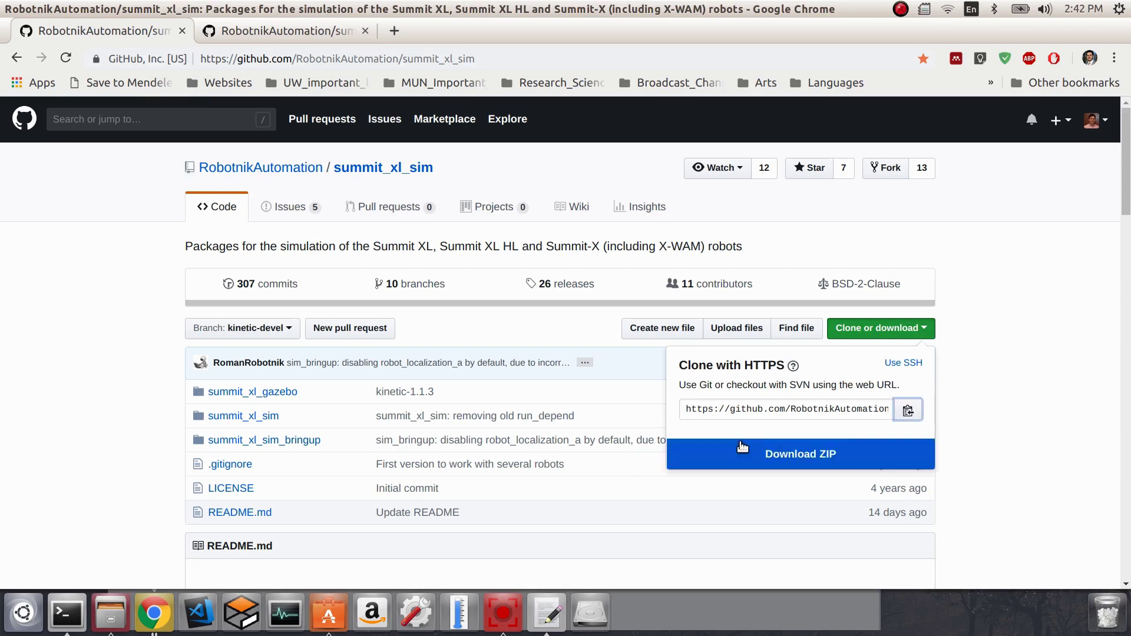
click(907, 409)
click(65, 615)
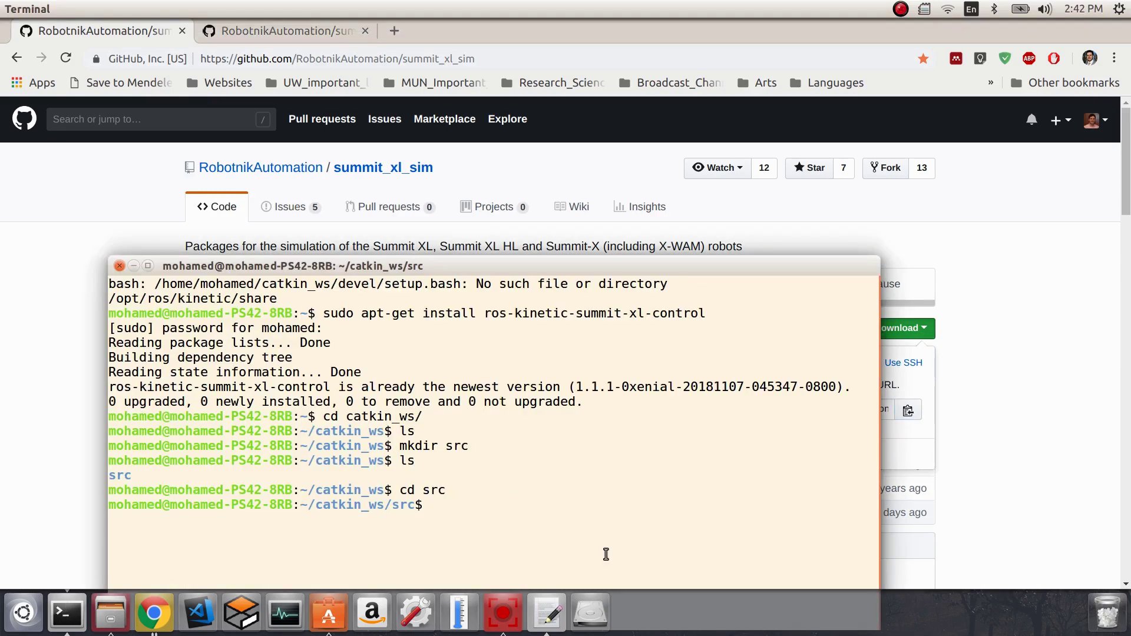
Step: Run git clone with the pasted summit_xl_sim URL in ~/catkin_ws/src
text(git clone)
key(ctrl+shift+v)
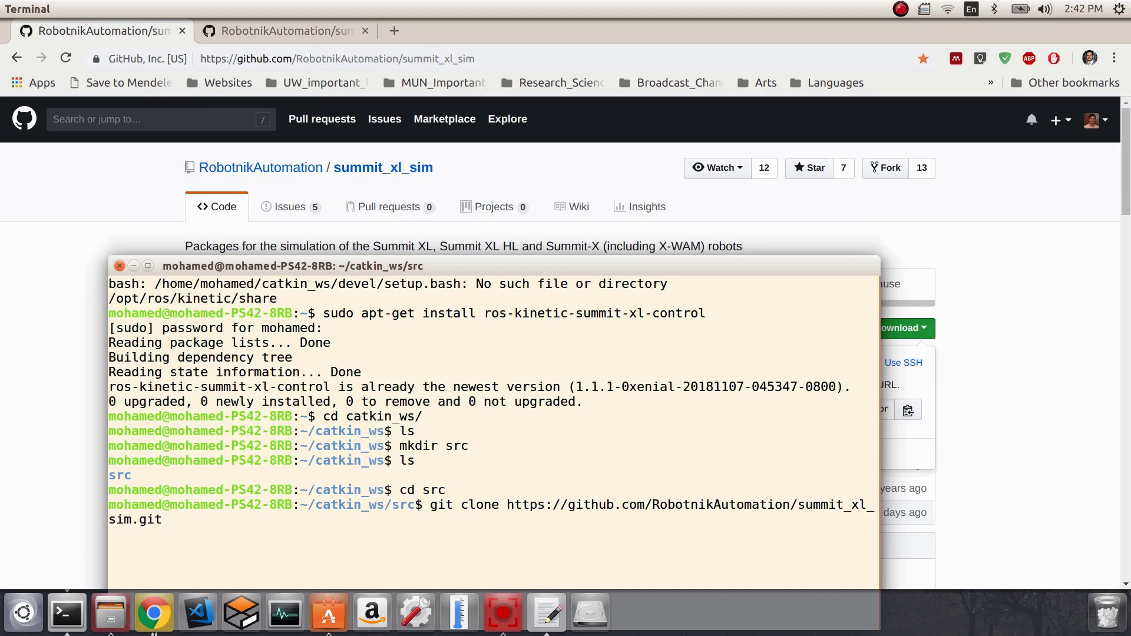
key(Return)
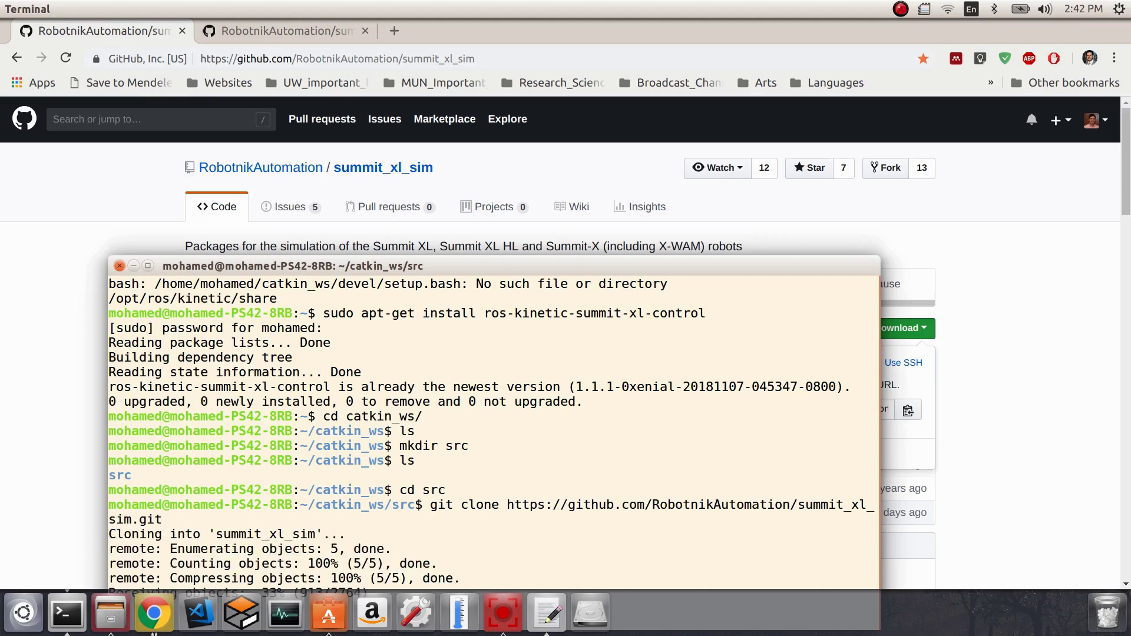
drag(489, 262, 447, 138)
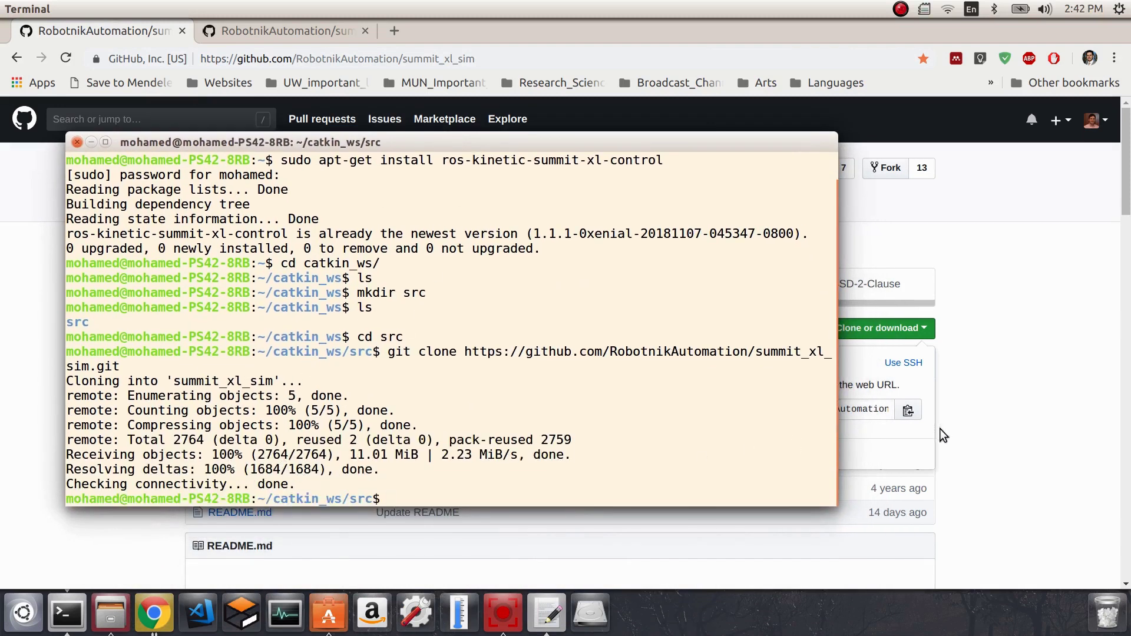
Step: Open the summit_xl_common repository's clone options on GitHub to copy its address
click(1008, 404)
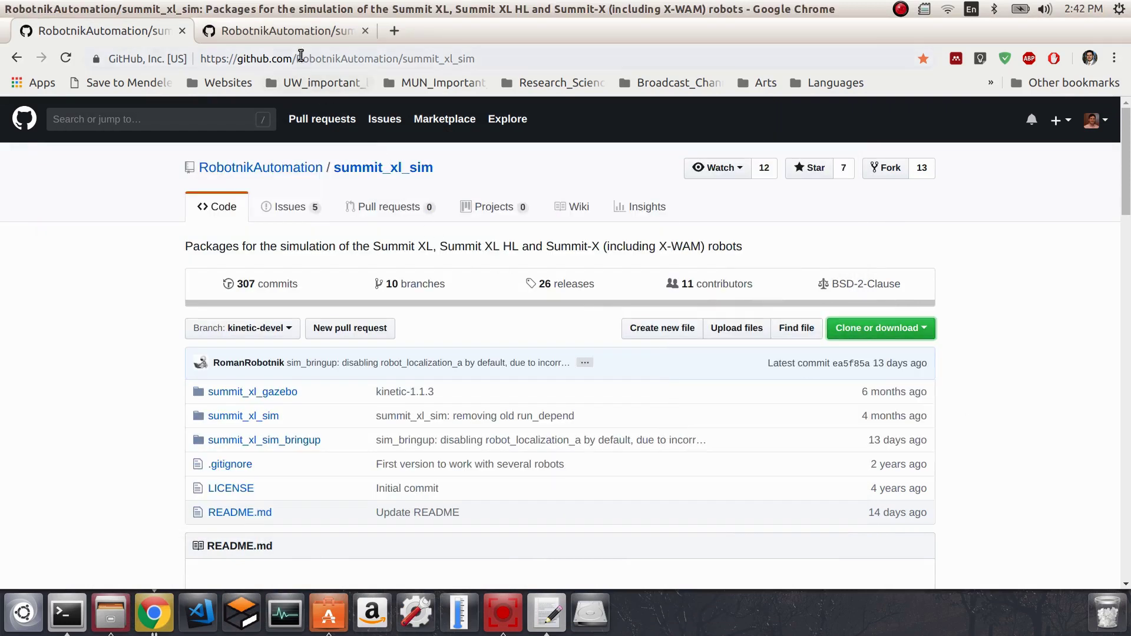
click(279, 32)
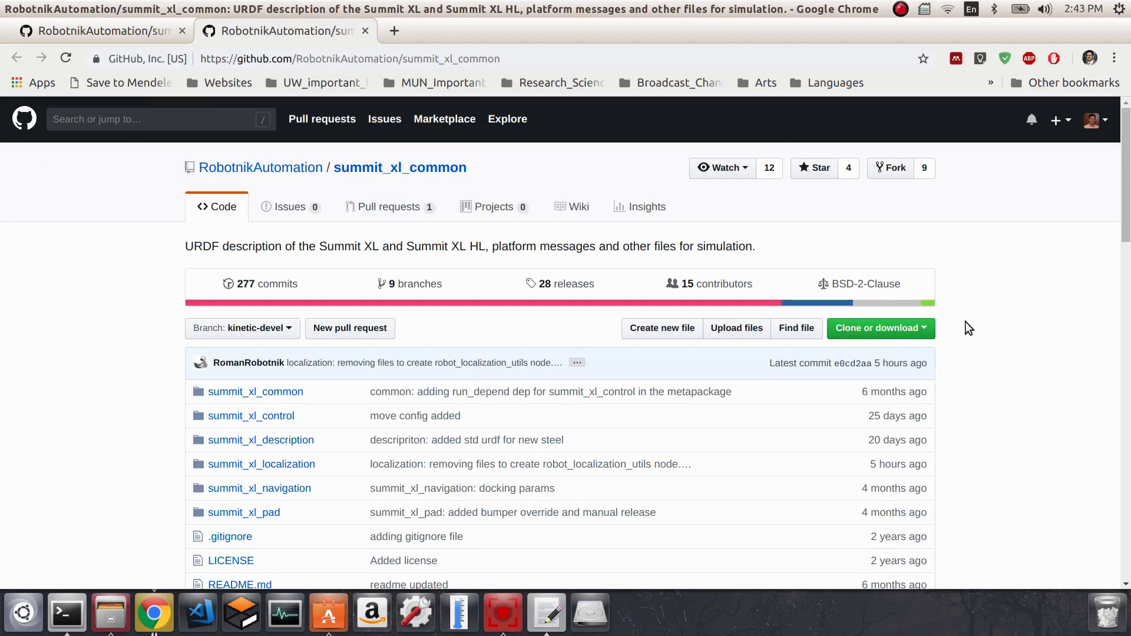
click(928, 337)
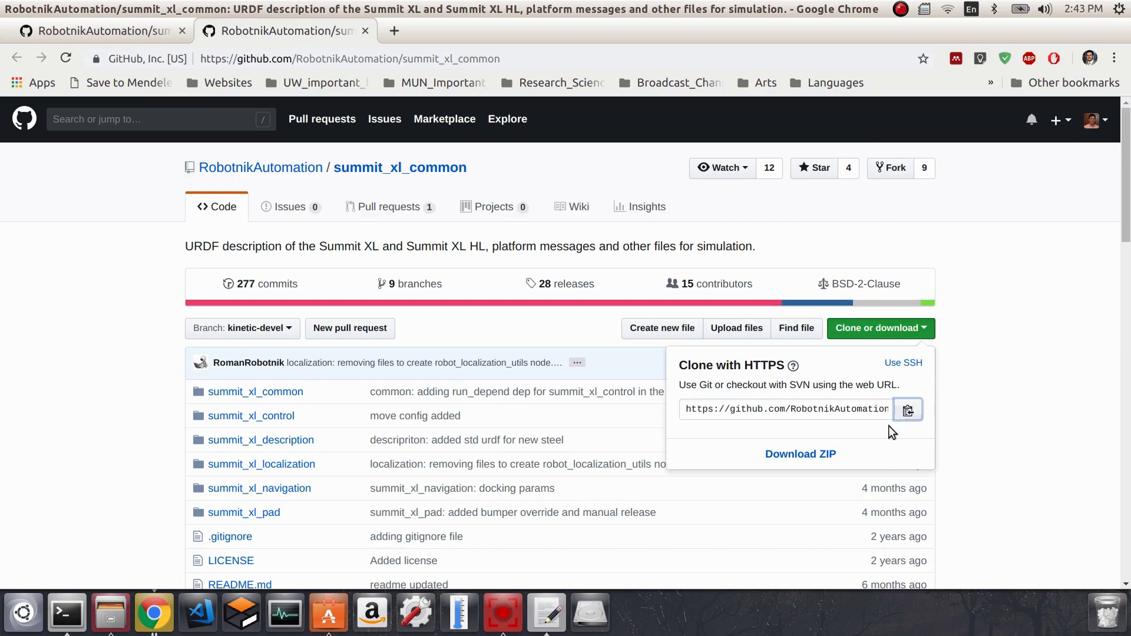
click(74, 602)
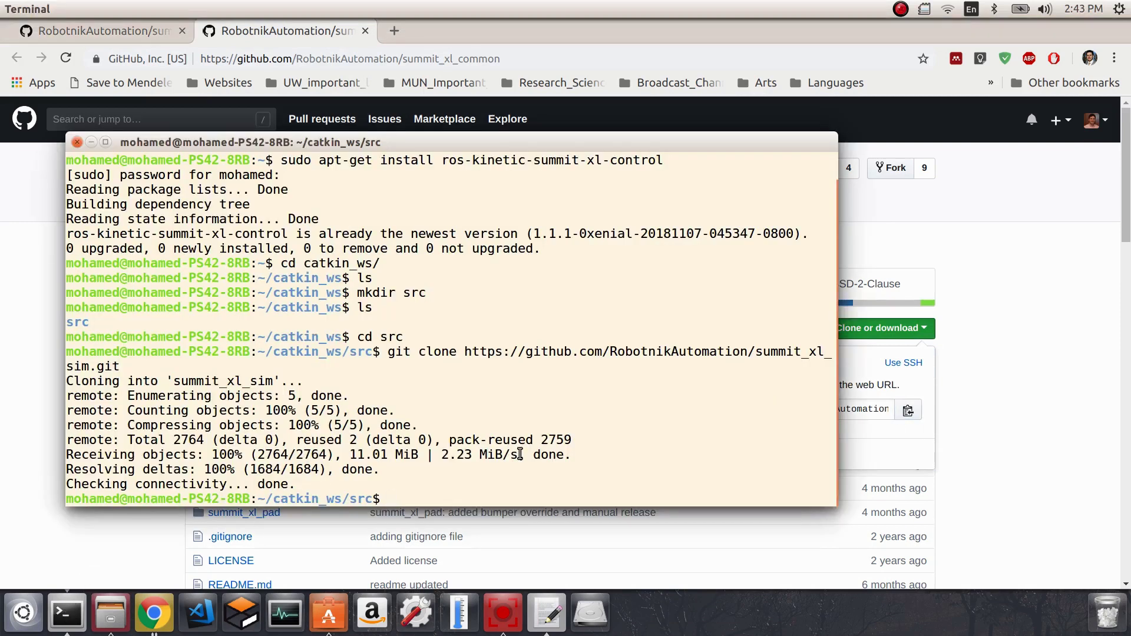
Step: Clone summit_xl_common into catkin_ws/src with git clone, then cd .. back to catkin_ws
text(git clone)
key(ctrl+shift+v)
key(Return)
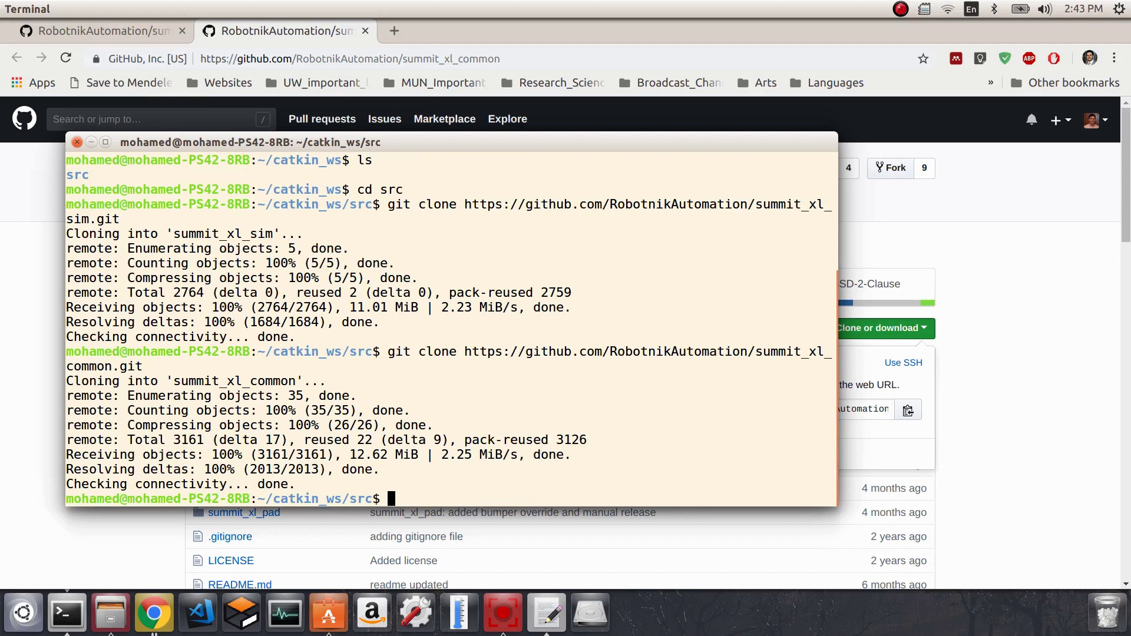
text(cd ..)
key(Return)
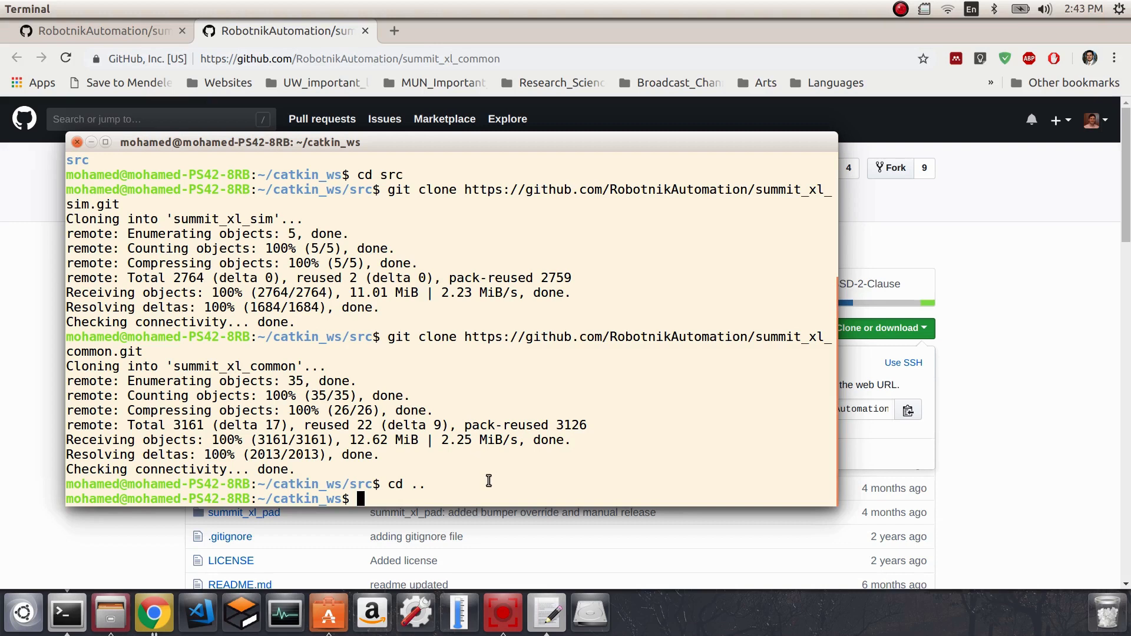
Step: Copy the rosdep install command on line 32 of the gedit notes, then return to Terminal
click(548, 612)
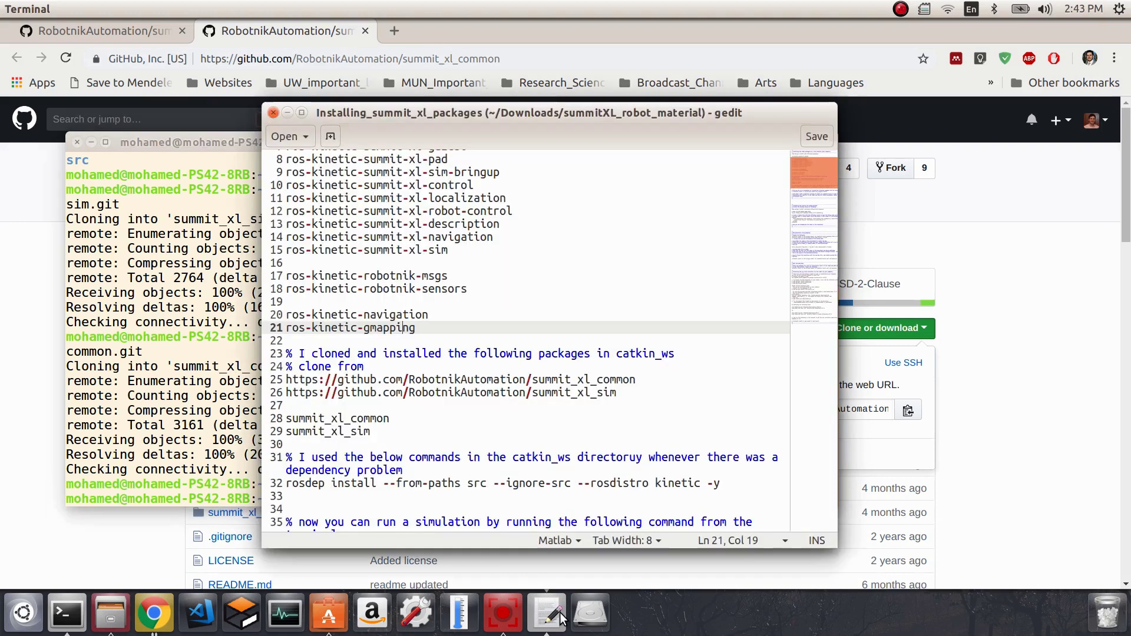
triple_click(432, 482)
right_click(450, 482)
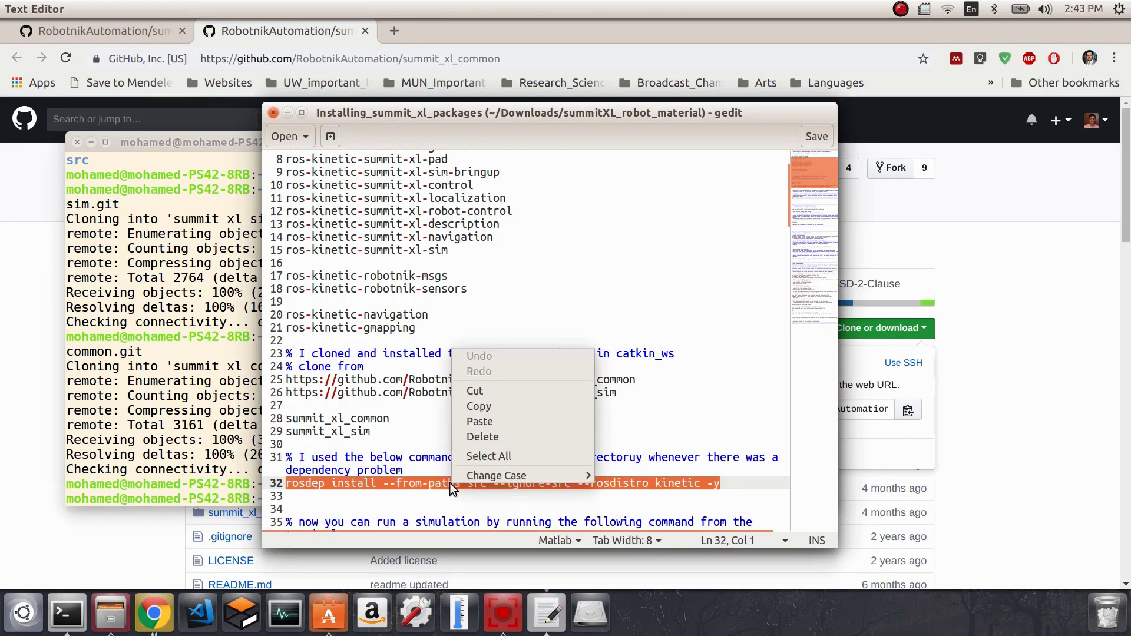
click(483, 405)
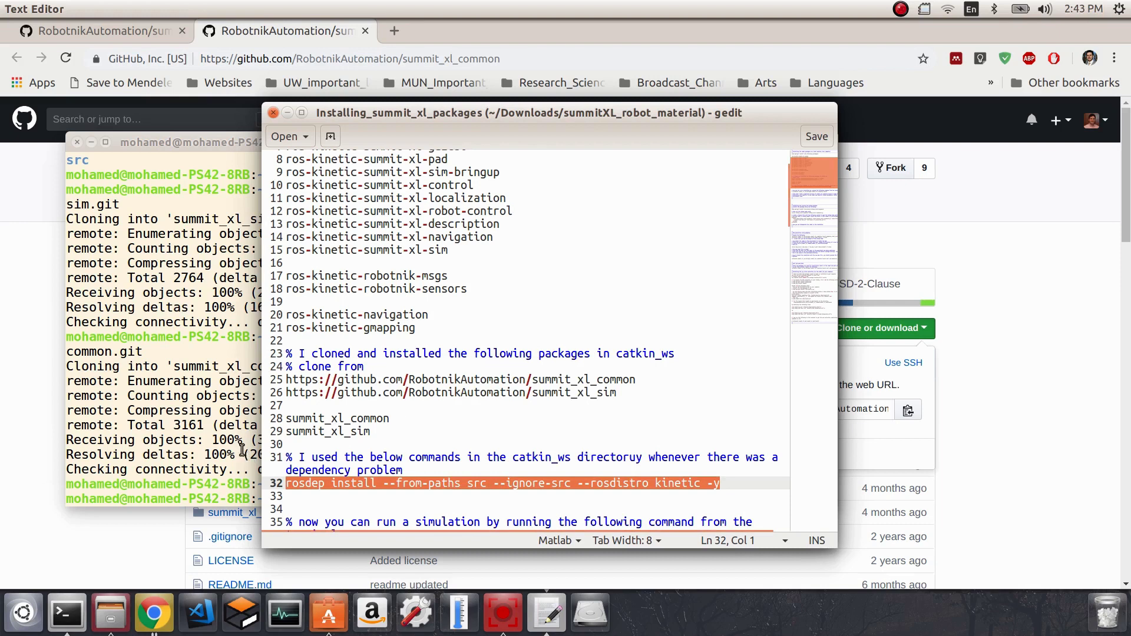
right_click(384, 478)
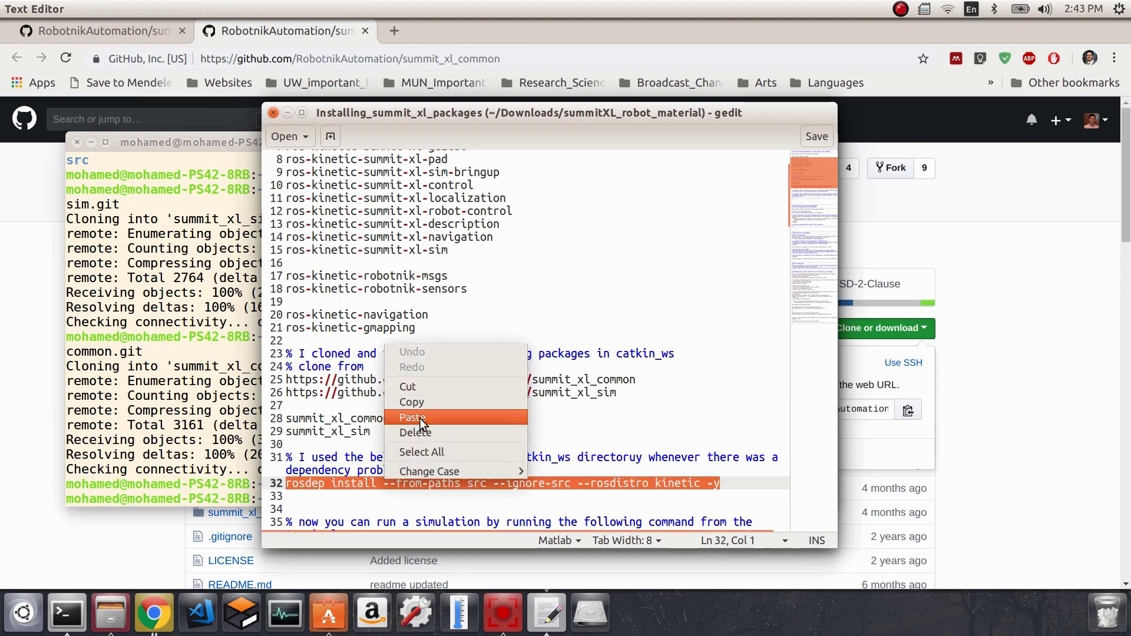
click(425, 402)
click(242, 484)
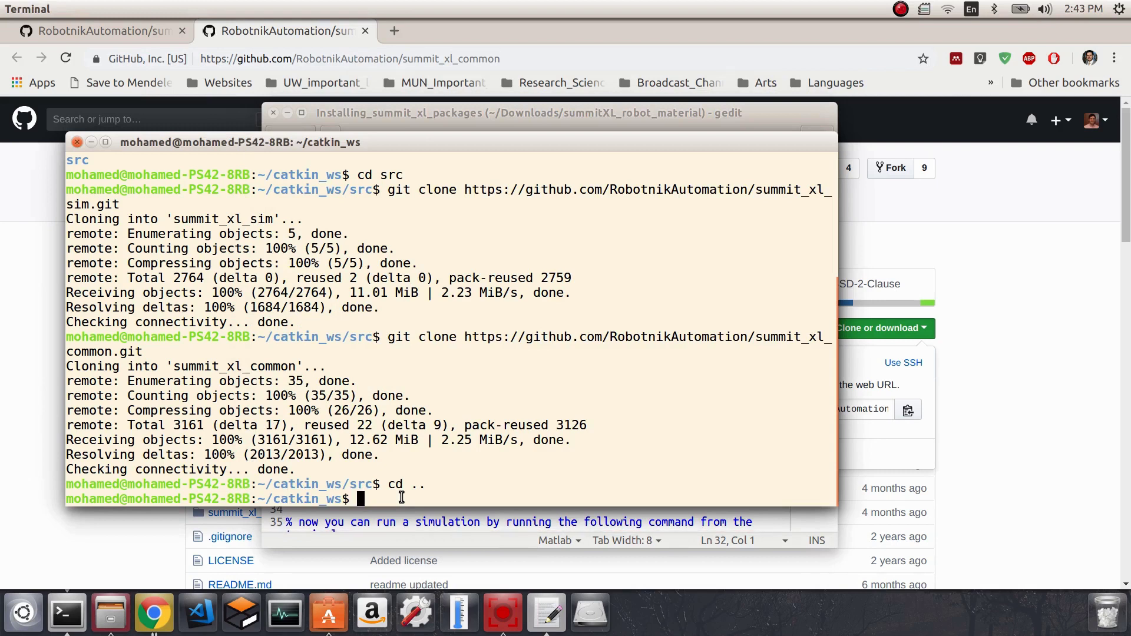
Step: Run the pasted rosdep install command, build with catkin_make, and list the workspace folders
key(ctrl+shift+v)
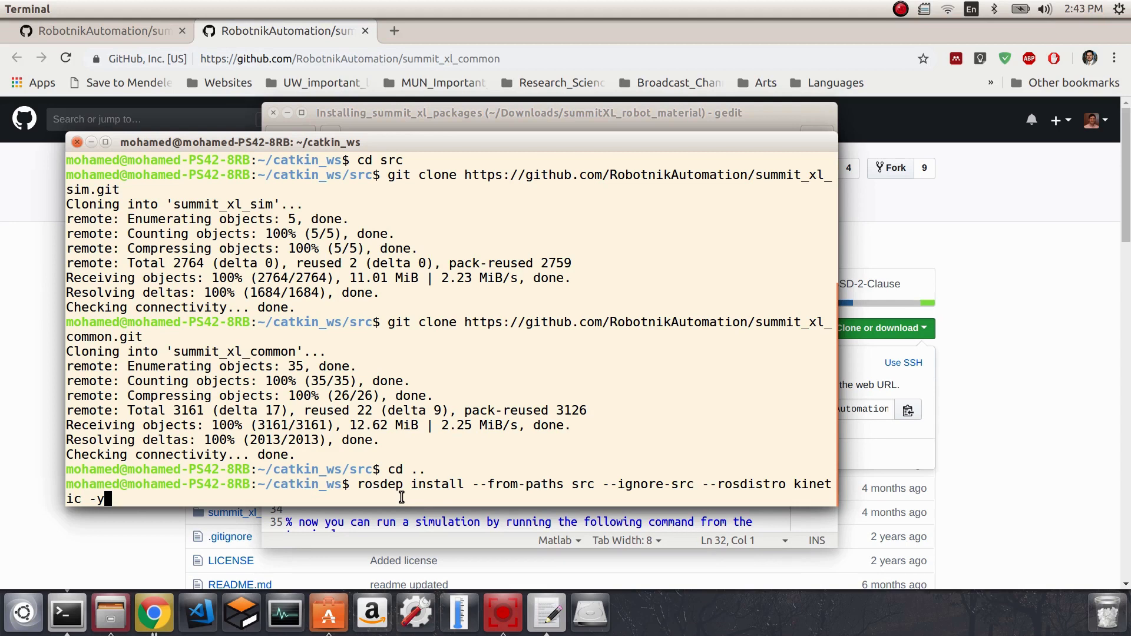
key(Return)
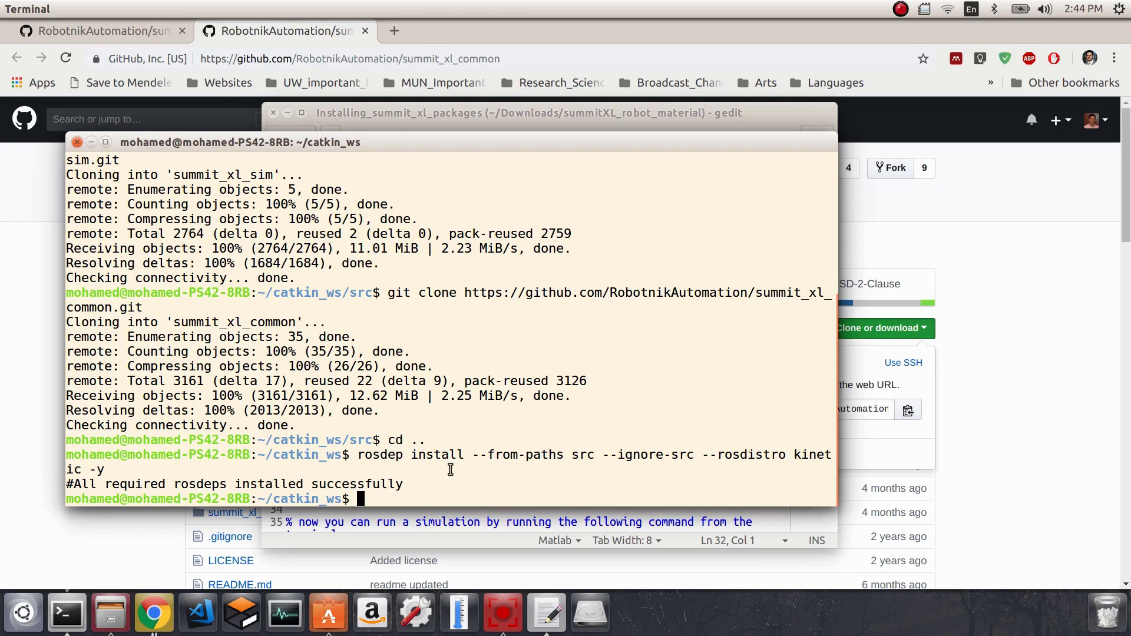
text(catkin_make)
key(Return)
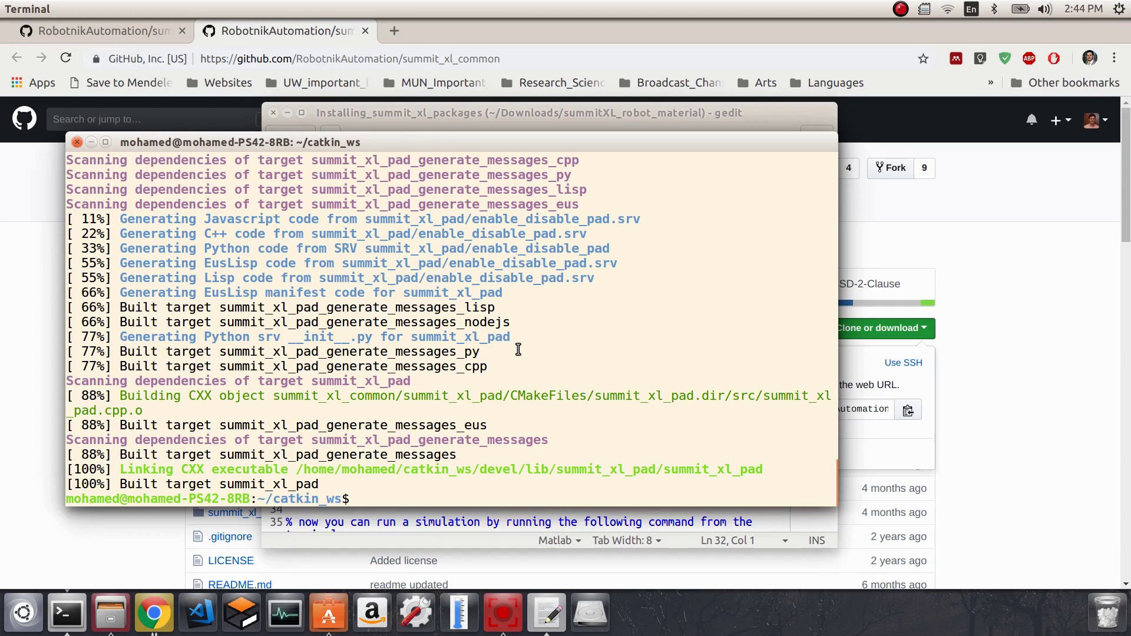
text(ls)
key(Return)
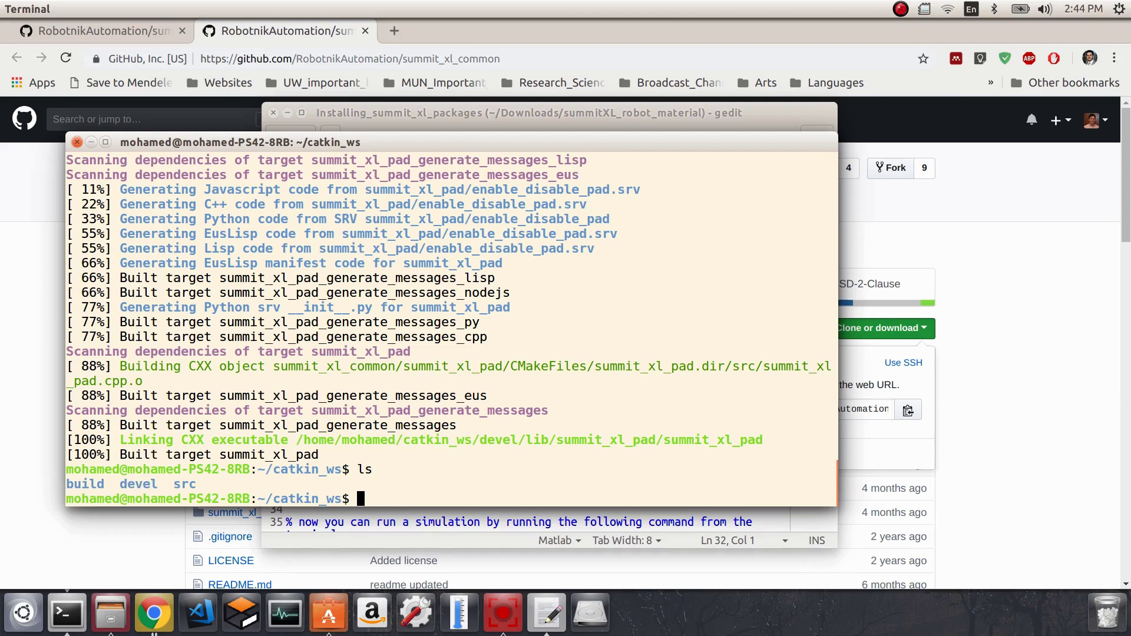
Step: Source the built workspace's devel/setup.bash in the terminal
key(super)
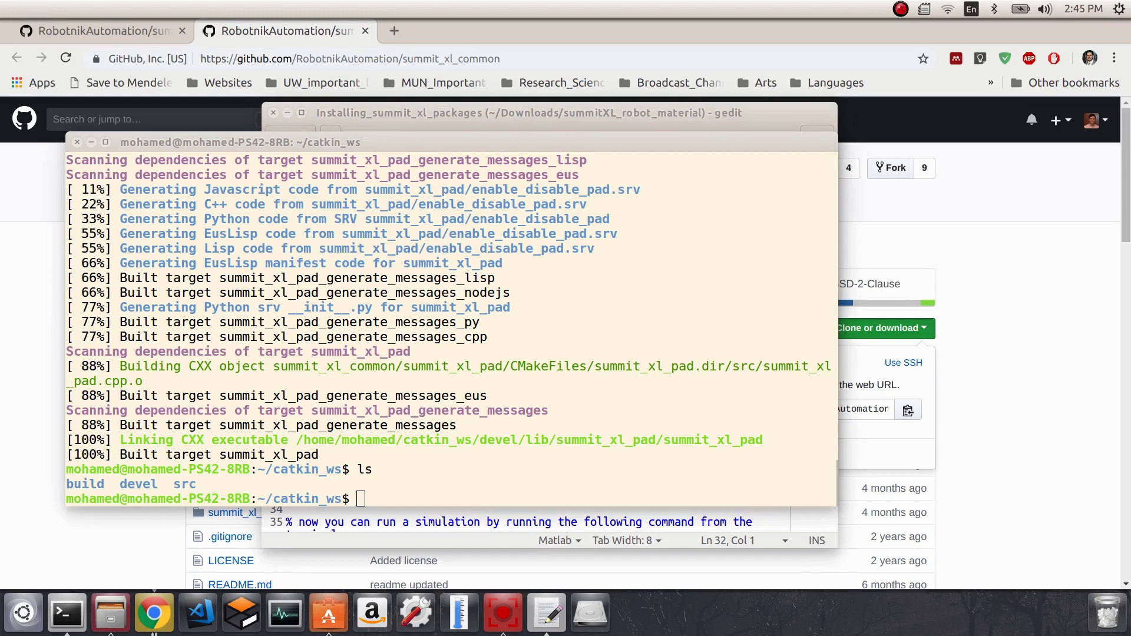
click(674, 457)
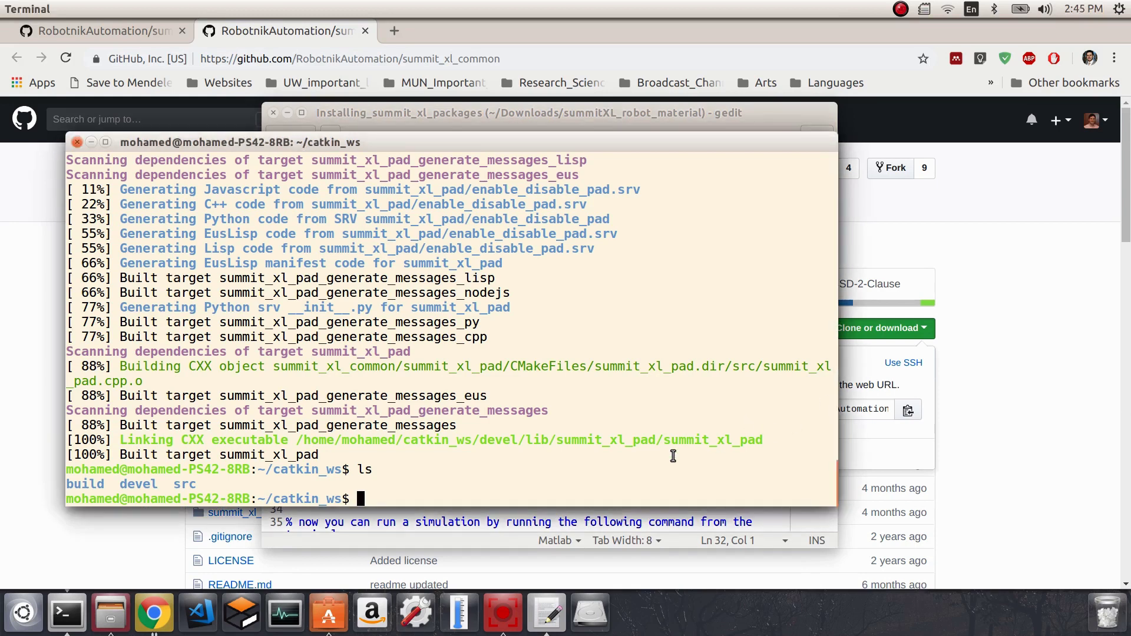
key(ctrl+shift+v)
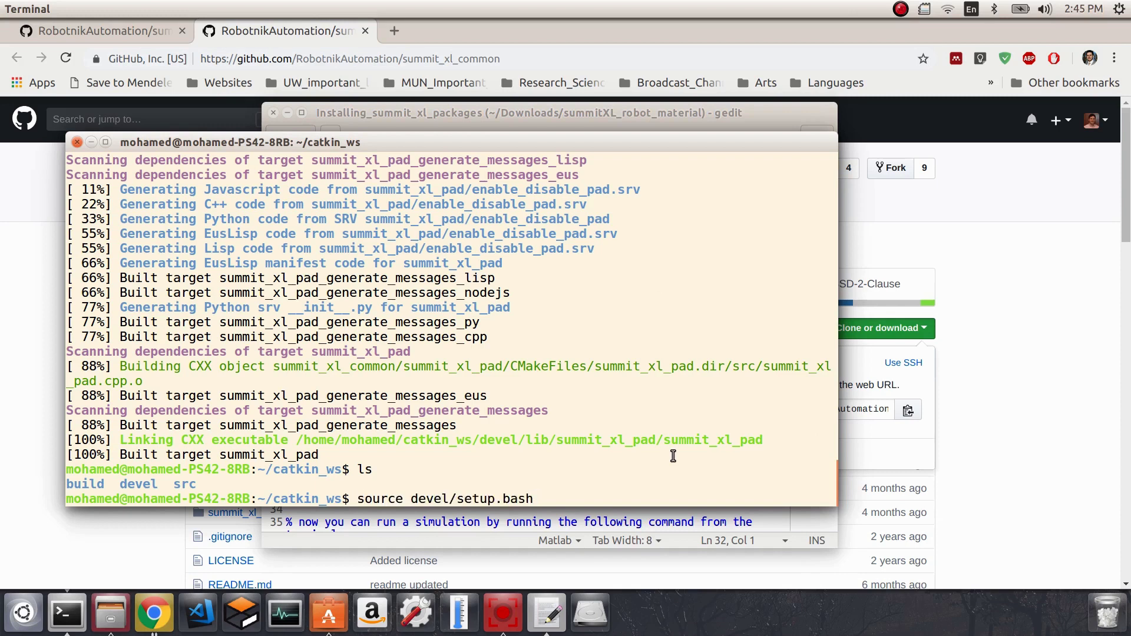
key(Return)
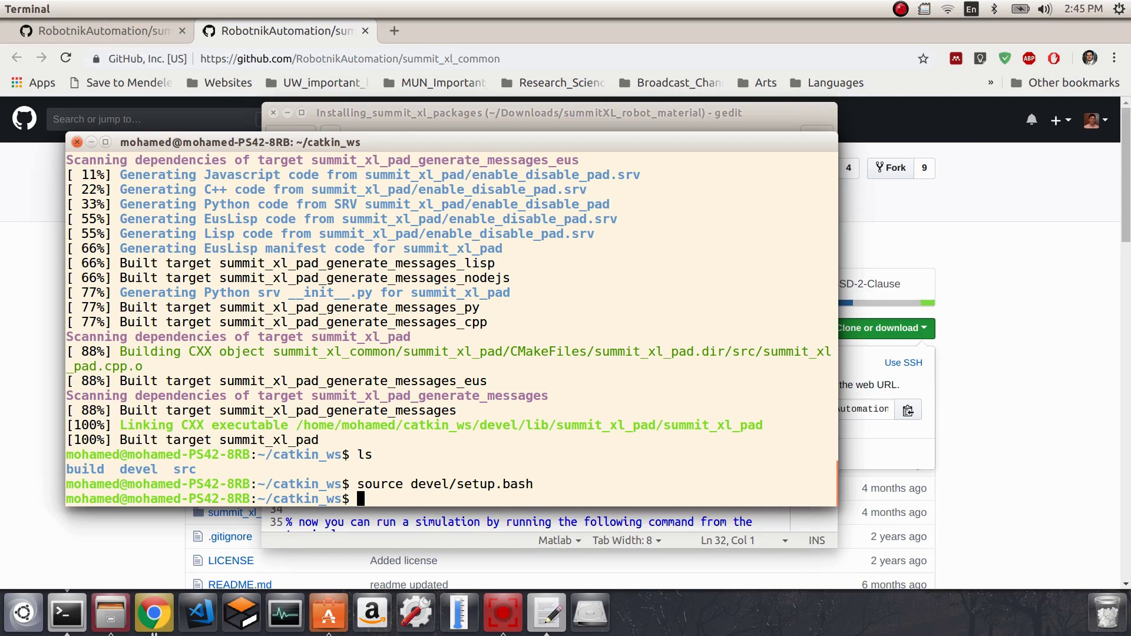
Step: Run roscd to land in ~/catkin_ws/devel, then return home with cd ~
text(roscd)
key(Return)
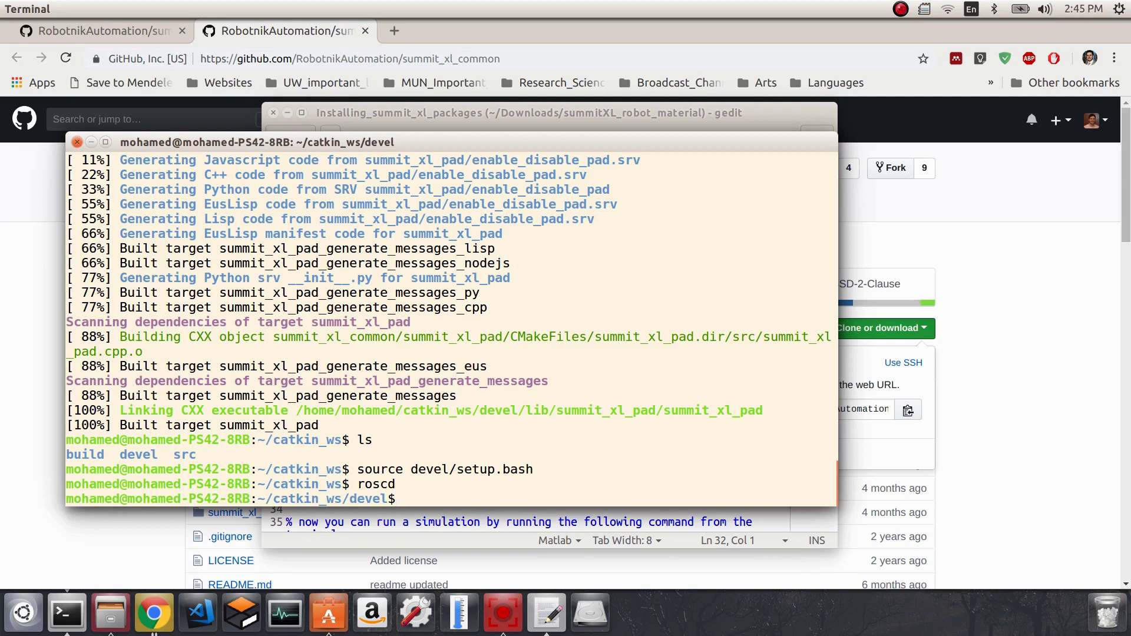
text(cd ~)
key(Return)
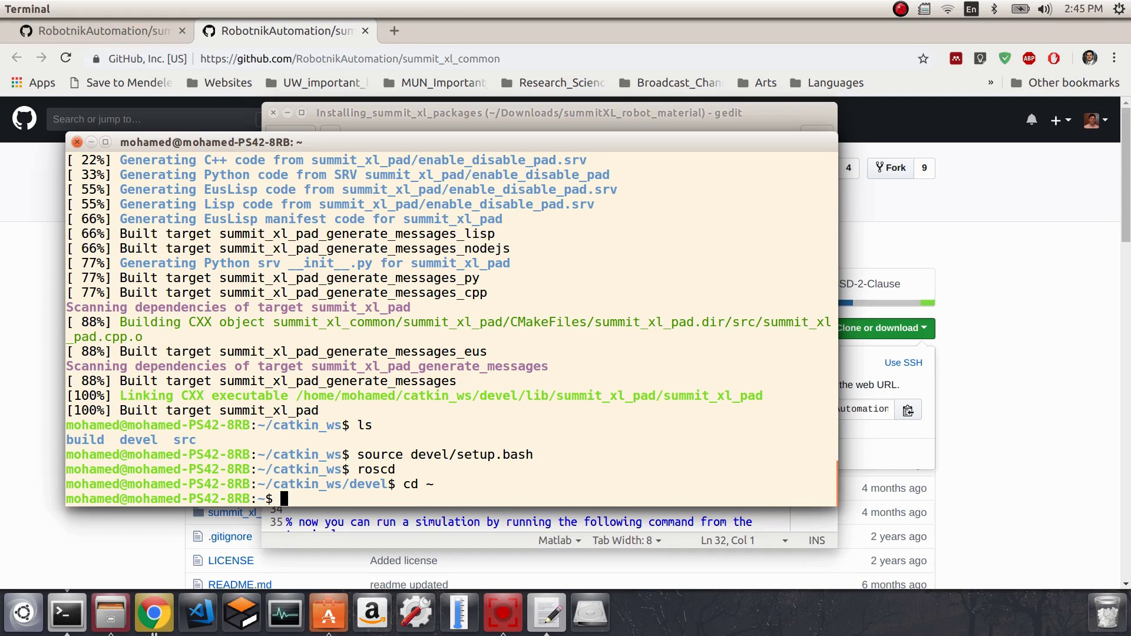
Step: Enter 'roslaunch summit_xl_sim_bringup summit_xls_complete.launch' at the home prompt with Tab completion, without running it
text(roslaunch s)
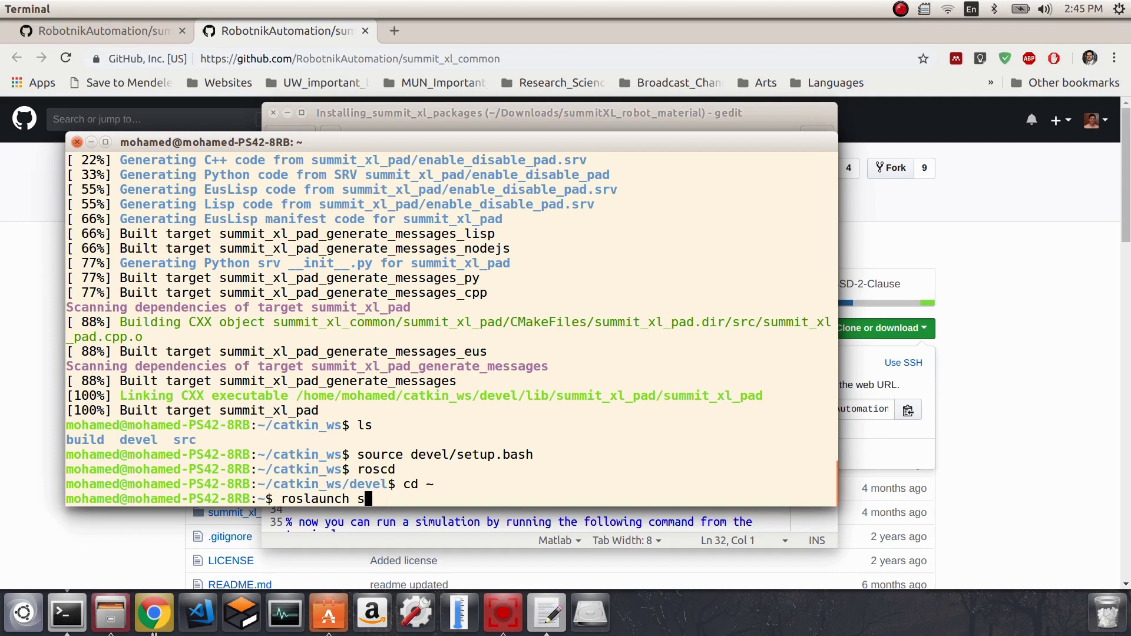
text(umm)
key(Tab)
text(si)
key(Tab)
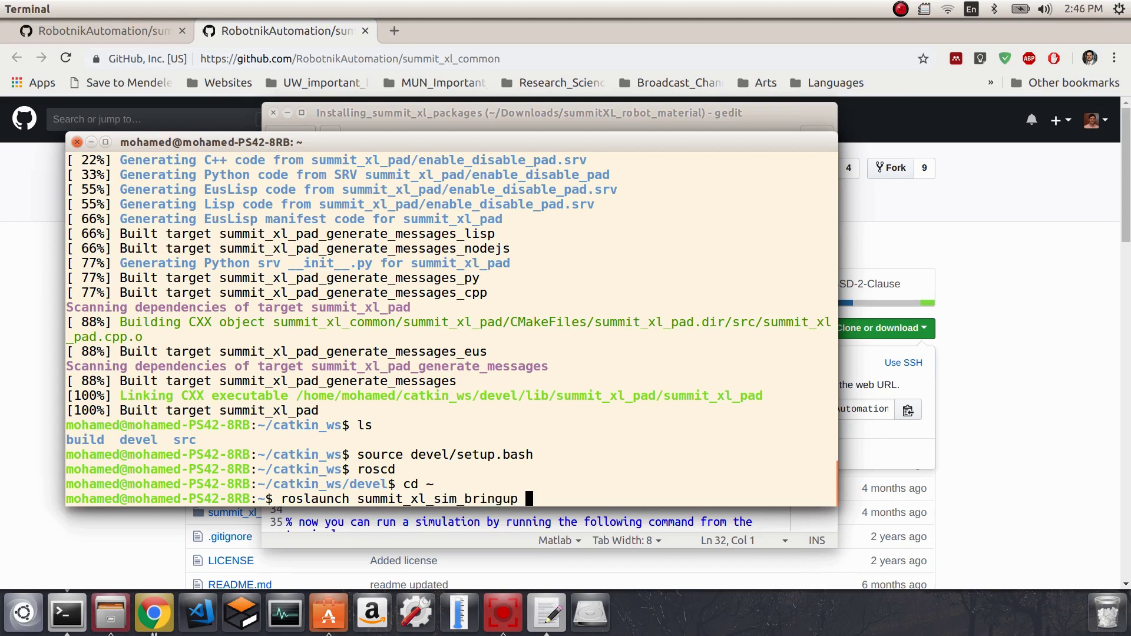
text(summit_xls)
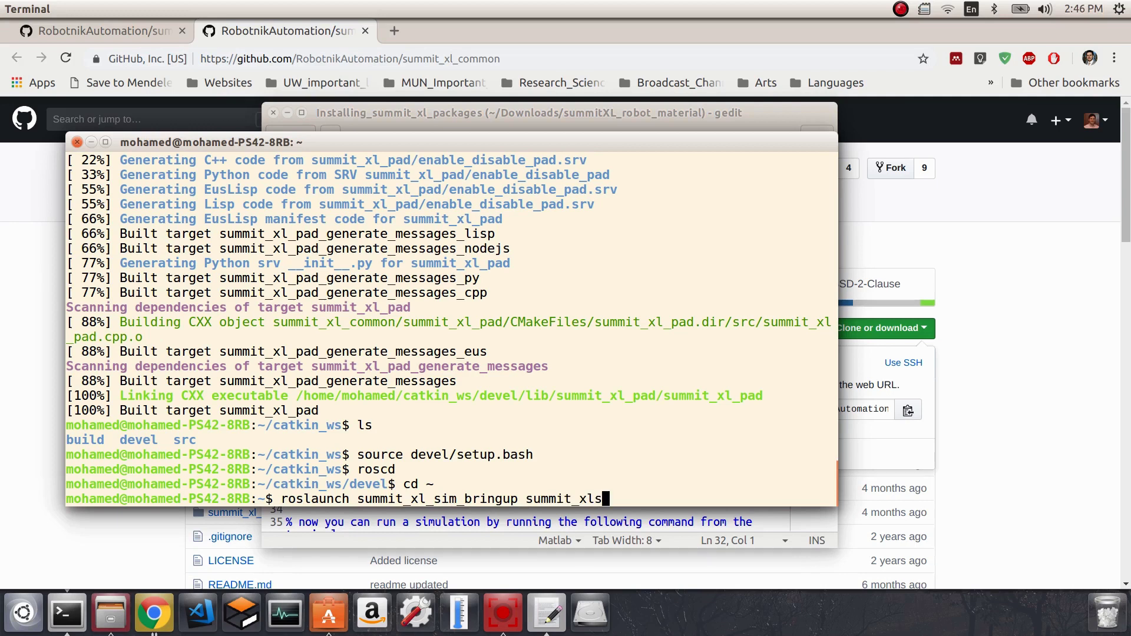
key(Tab)
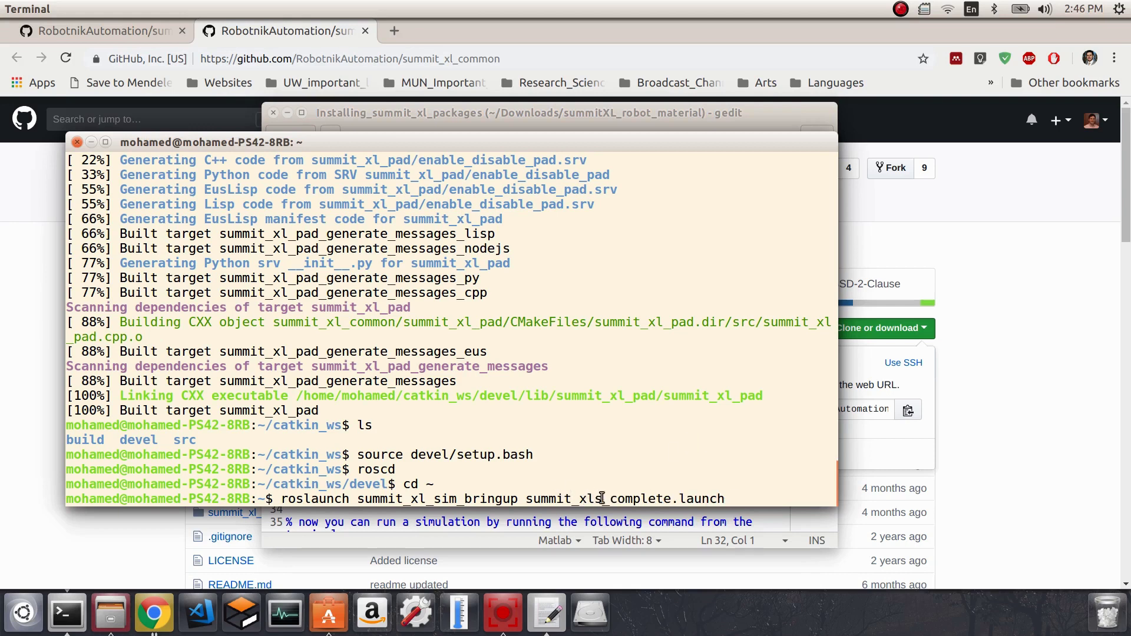
Step: View the robot pictures in the summit_xl_sim GitHub README, then return to Terminal
click(1040, 400)
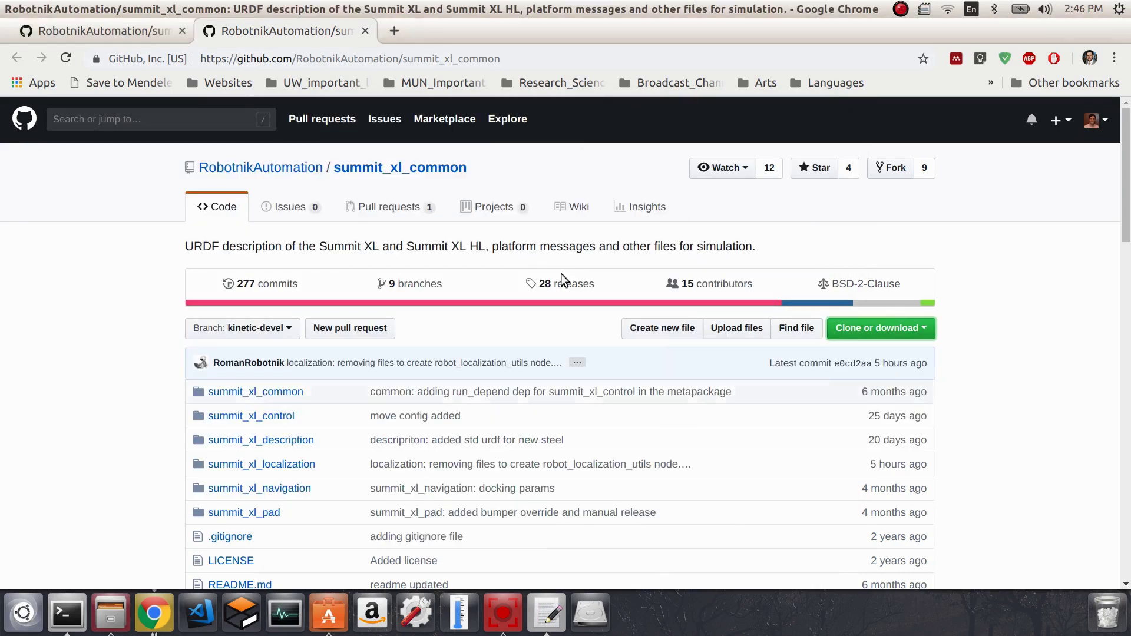
click(101, 28)
scroll(323, 227, down, 6)
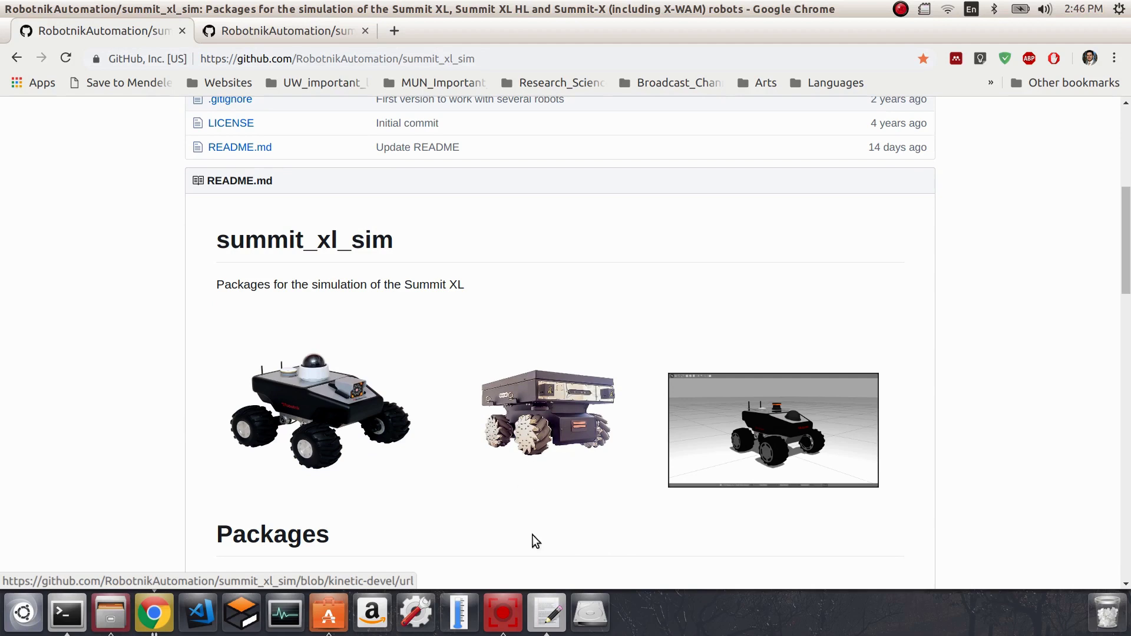
click(72, 612)
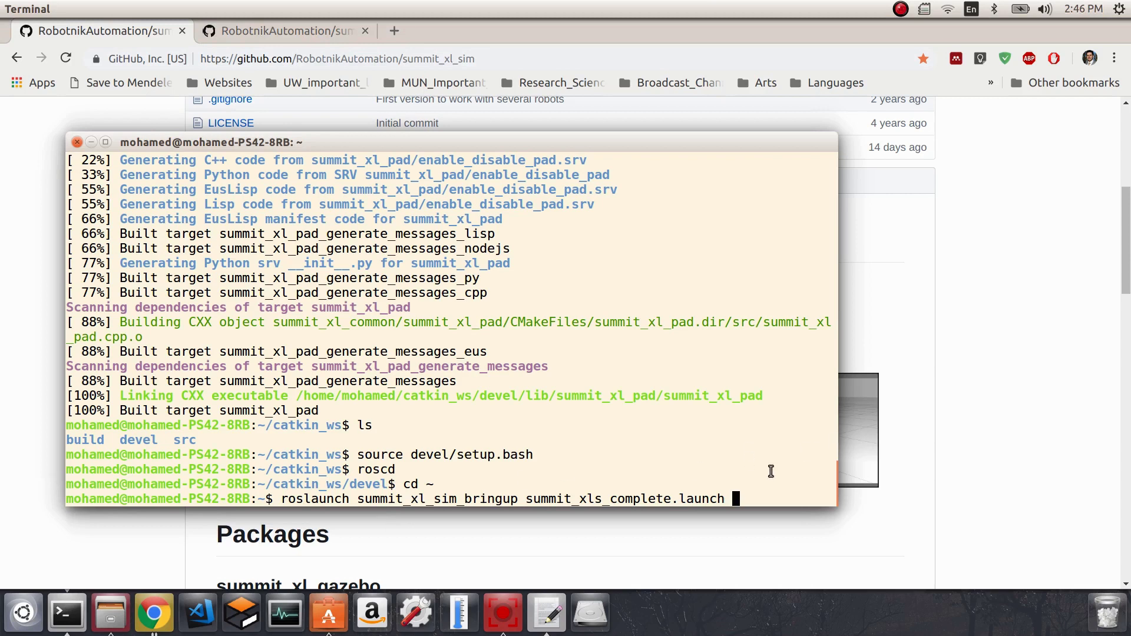
Step: Run the summit_xls_complete.launch command and pull the Gazebo view back to show the office world
key(Return)
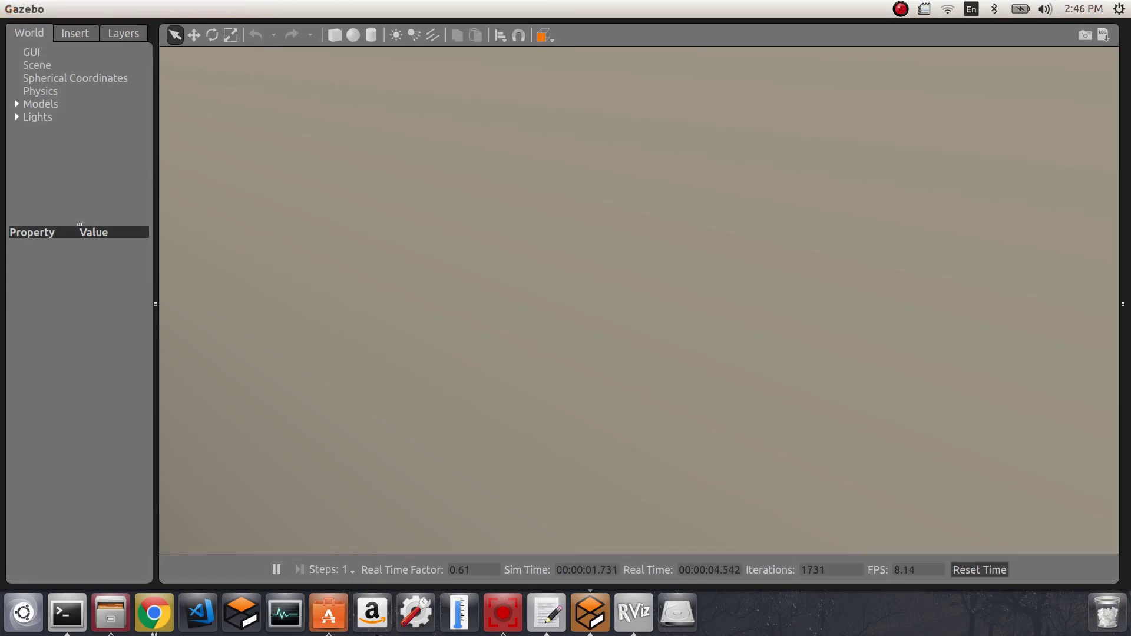
mouse_move(601, 252)
mouse_down()
mouse_move(571, 239)
mouse_move(631, 207)
mouse_move(483, 383)
mouse_move(608, 308)
mouse_move(613, 273)
mouse_move(588, 324)
mouse_up()
scroll(648, 187, down, 5)
mouse_move(649, 184)
mouse_down()
mouse_move(625, 267)
mouse_move(606, 277)
mouse_move(674, 333)
mouse_move(602, 343)
mouse_move(654, 335)
mouse_move(679, 311)
mouse_move(709, 338)
mouse_move(636, 262)
mouse_up()
scroll(601, 278, up, 3)
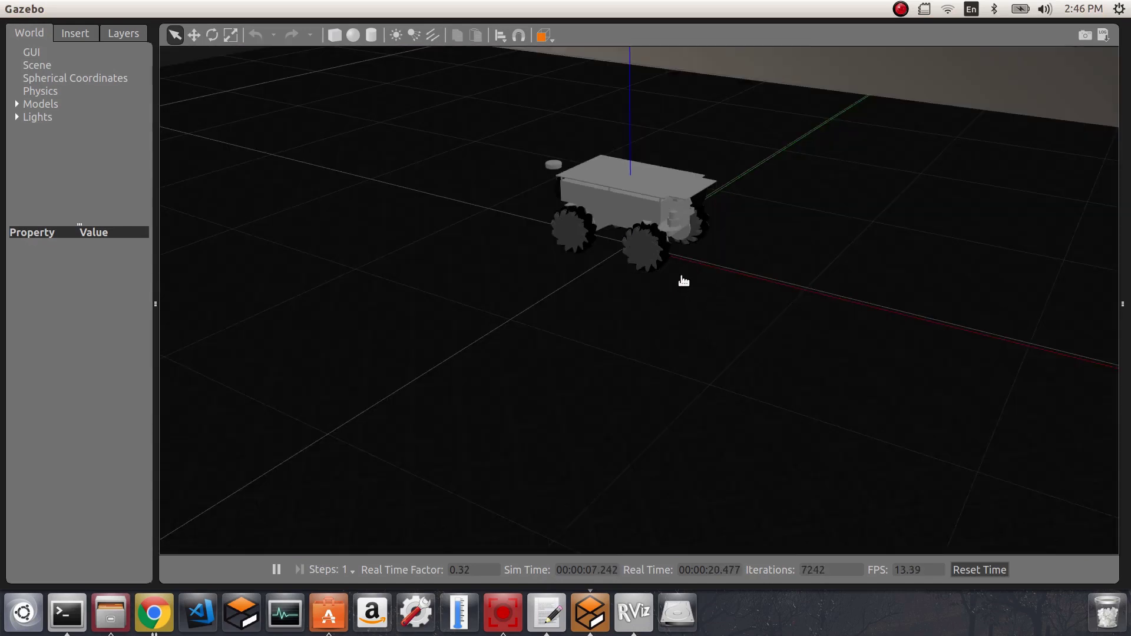
mouse_move(695, 340)
mouse_down()
mouse_move(667, 338)
mouse_move(662, 302)
mouse_move(631, 303)
mouse_move(634, 288)
mouse_move(641, 267)
mouse_move(730, 212)
mouse_move(515, 336)
mouse_move(698, 403)
mouse_move(669, 416)
mouse_move(658, 409)
mouse_up()
scroll(654, 401, down, 10)
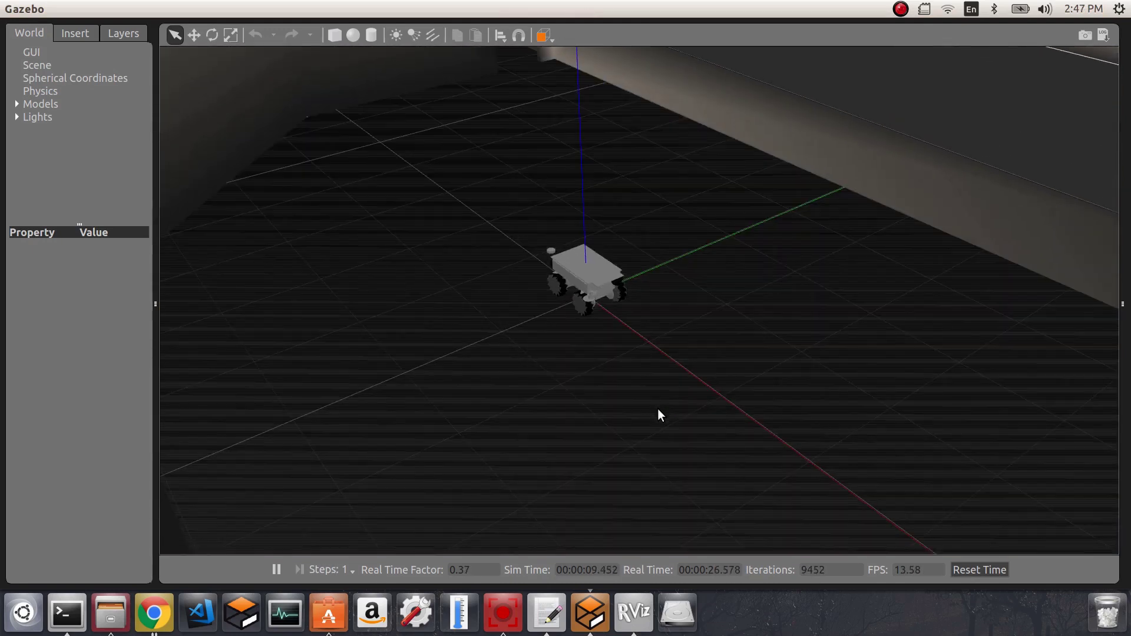
scroll(735, 356, down, 3)
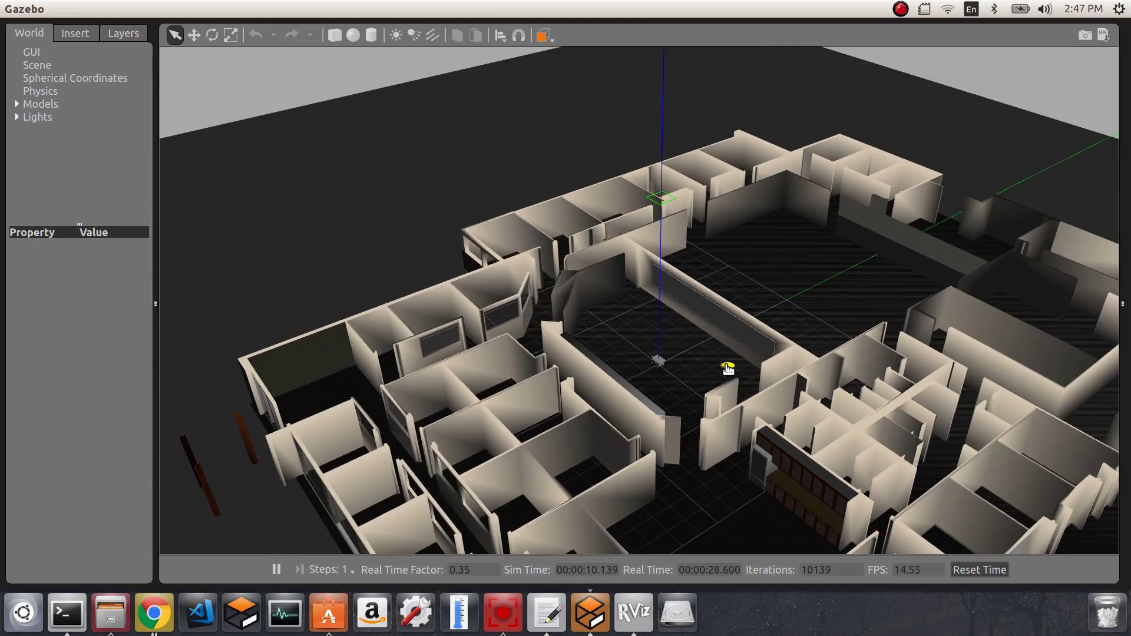
drag(725, 368, 585, 369)
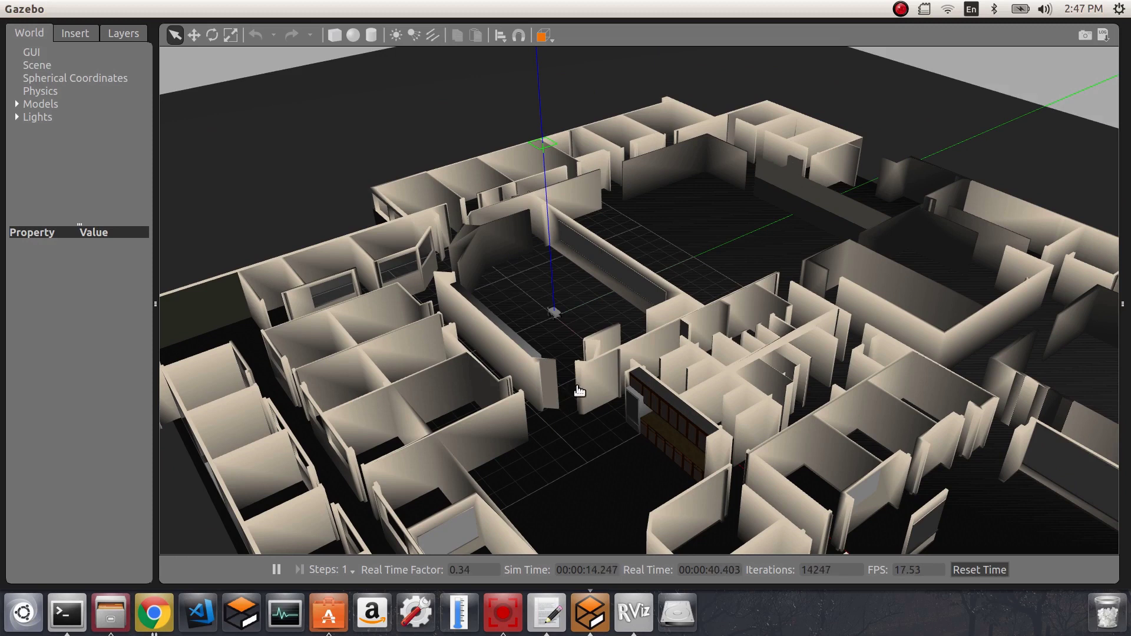
Step: In RViz, disable the RGBD A and PTZ Camera A displays, leaving the robot and grid
click(634, 612)
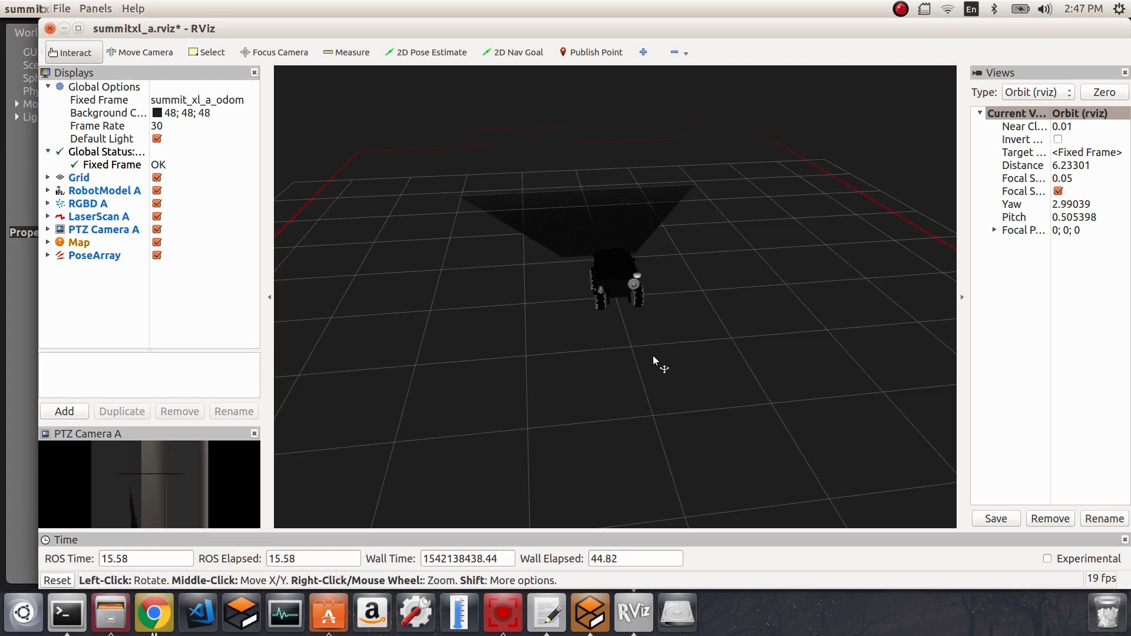
scroll(632, 355, down, 6)
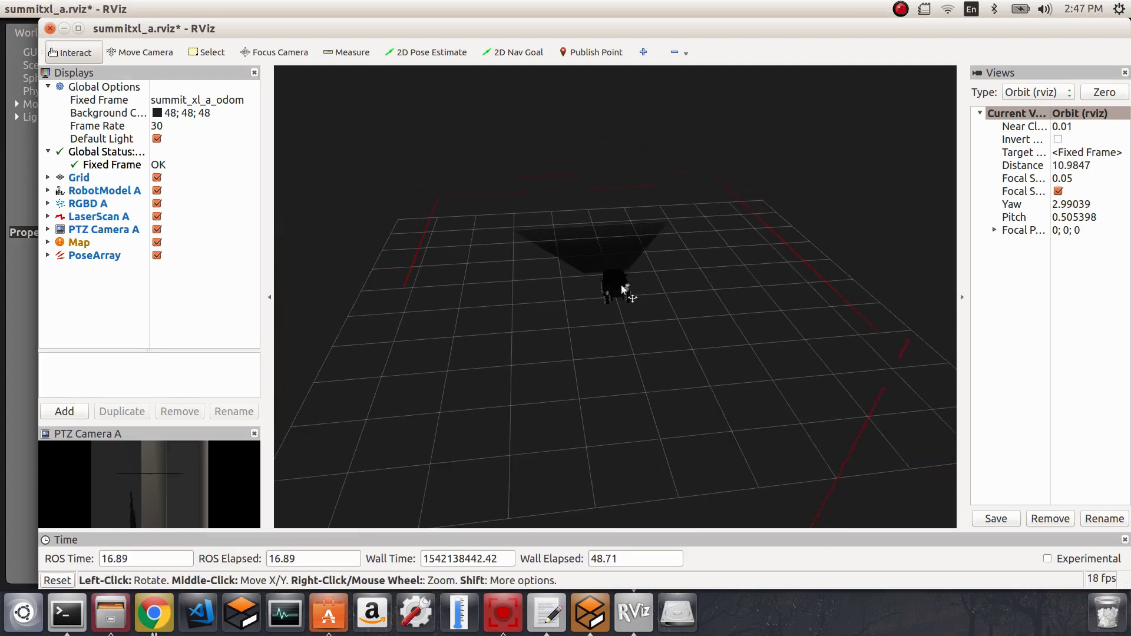
drag(568, 351, 622, 388)
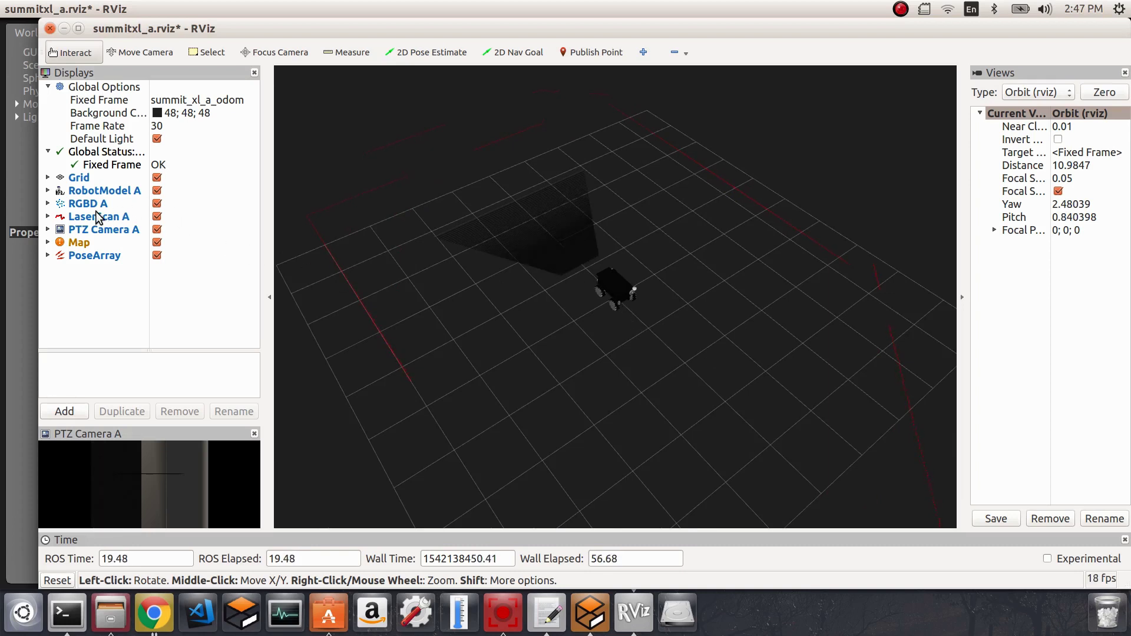
click(157, 203)
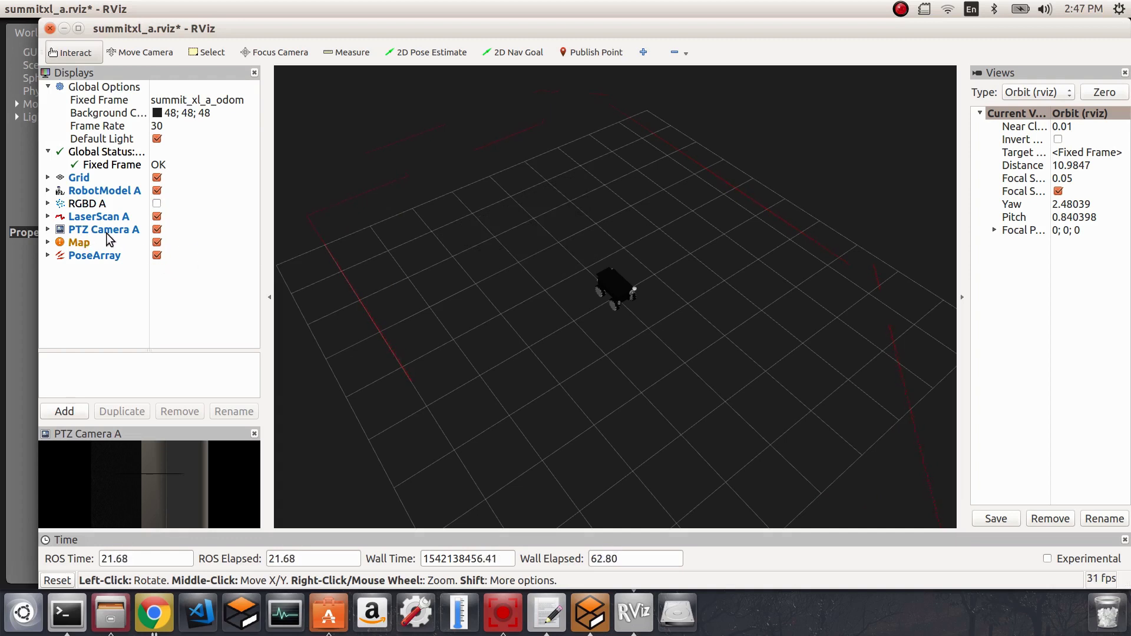
click(157, 230)
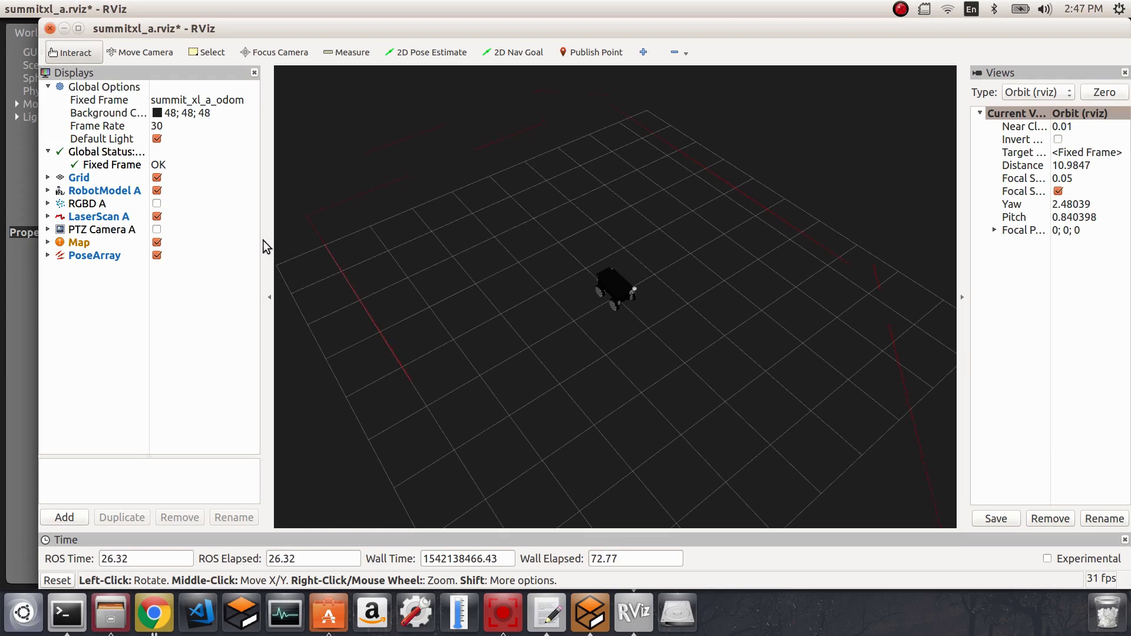
scroll(367, 311, up, 3)
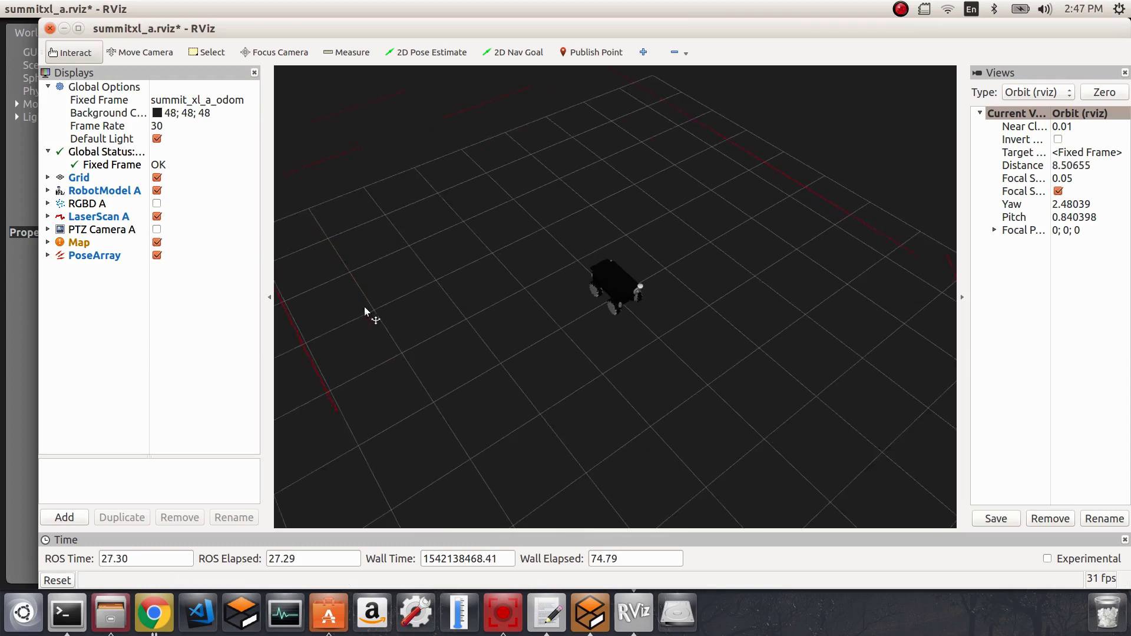
drag(422, 404, 483, 373)
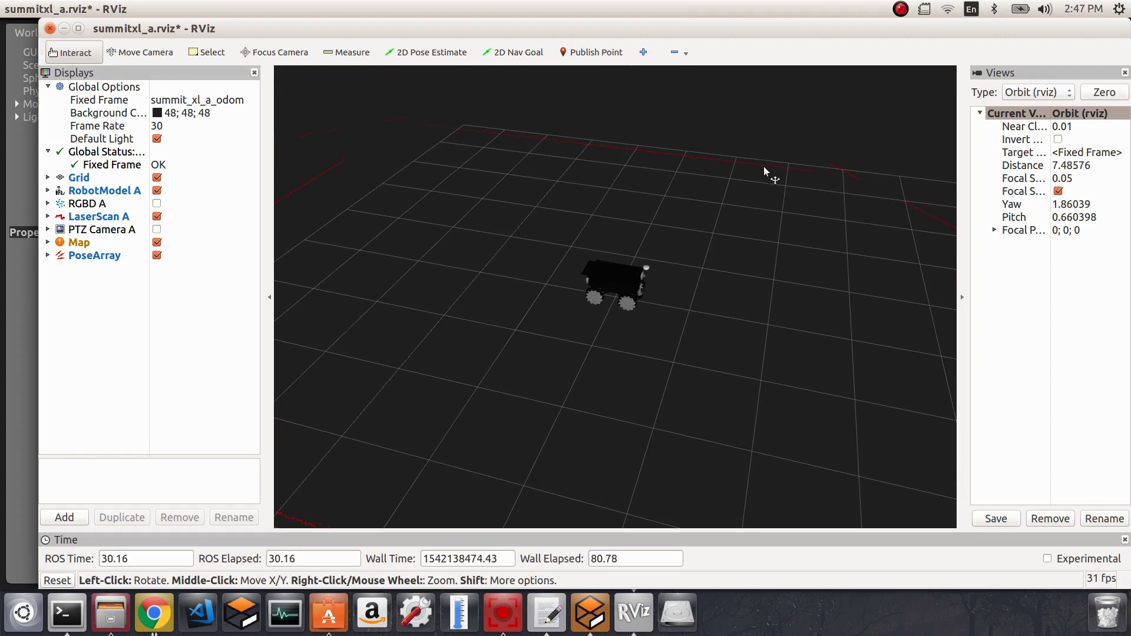
Step: Set the LaserScan A display Style to Points, then collapse its properties
click(48, 217)
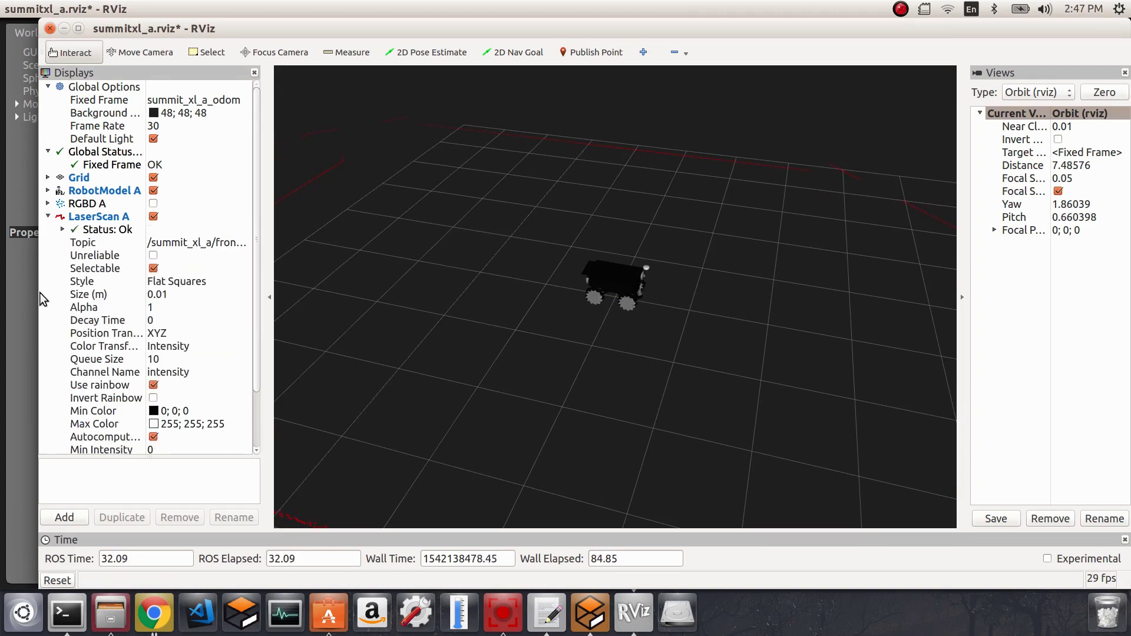
click(169, 283)
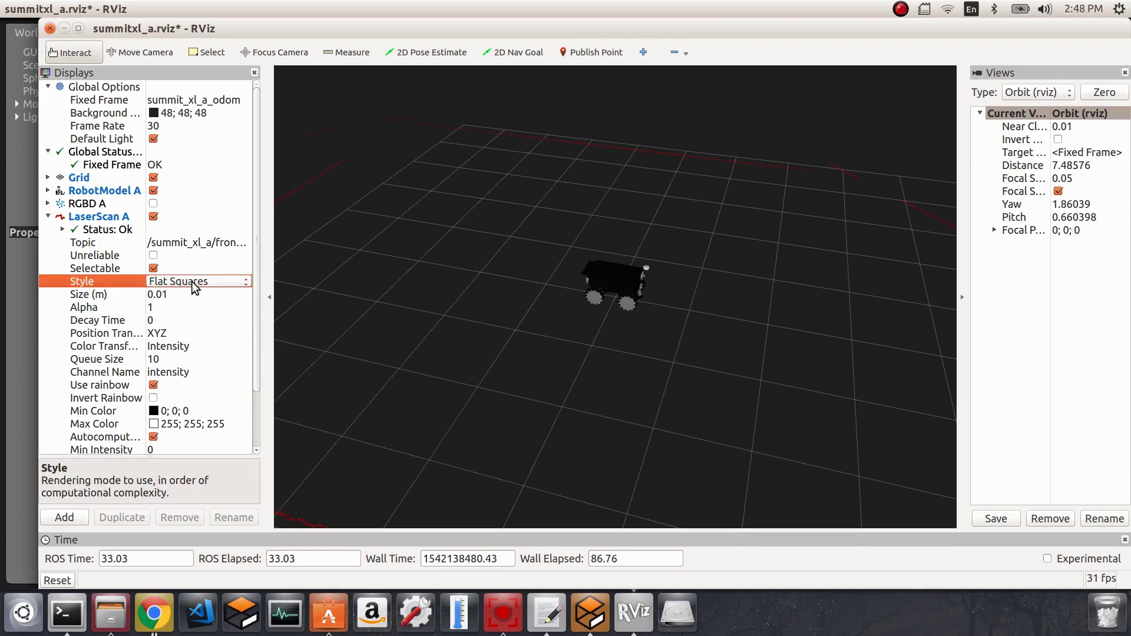
click(225, 283)
click(188, 257)
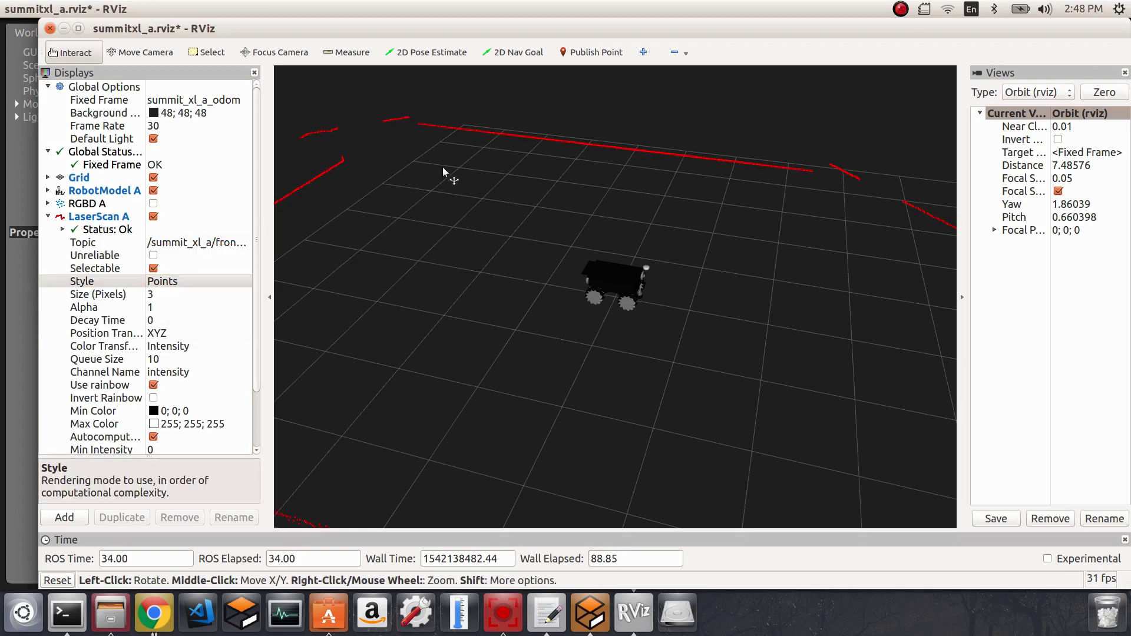
drag(728, 316, 623, 326)
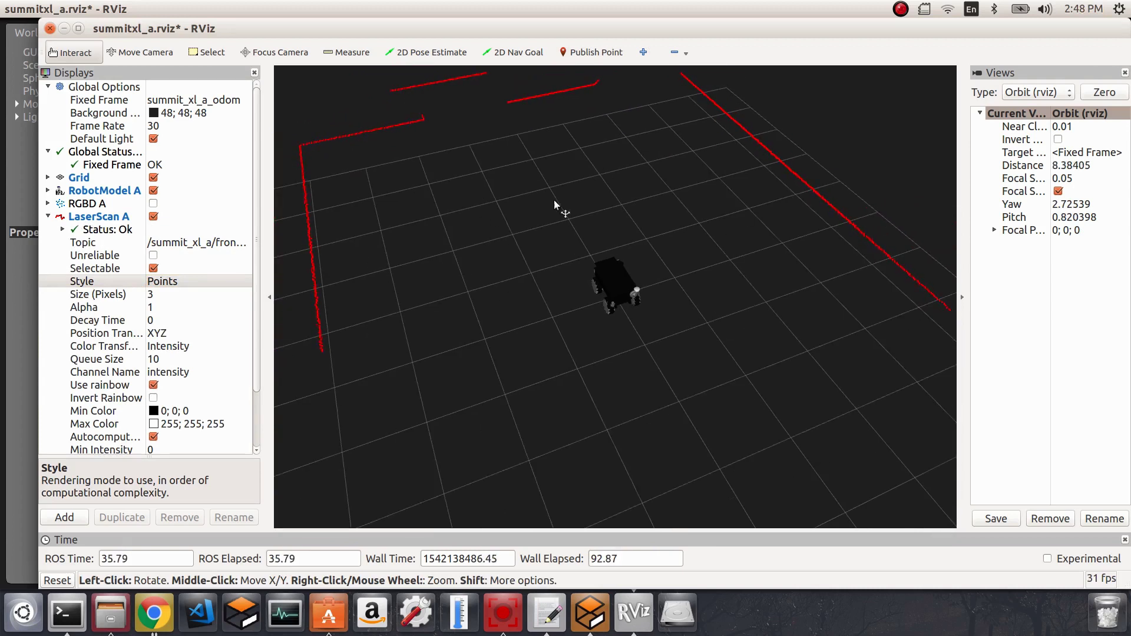
click(48, 216)
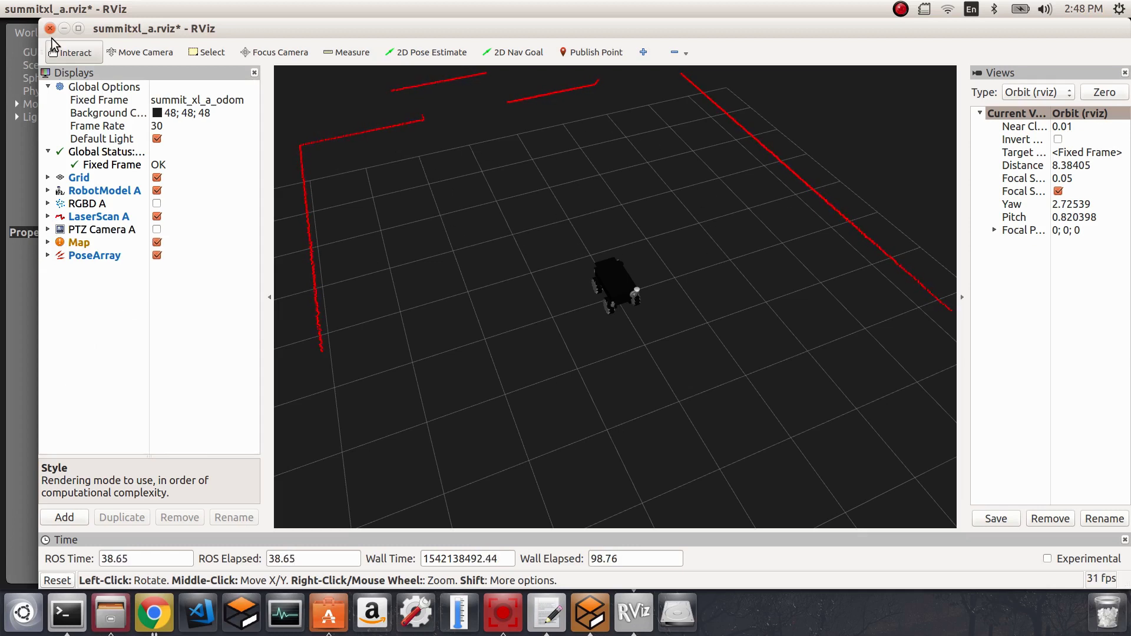
Step: Save the current RViz configuration to summitxl_a.rviz
drag(174, 29, 154, 42)
click(60, 11)
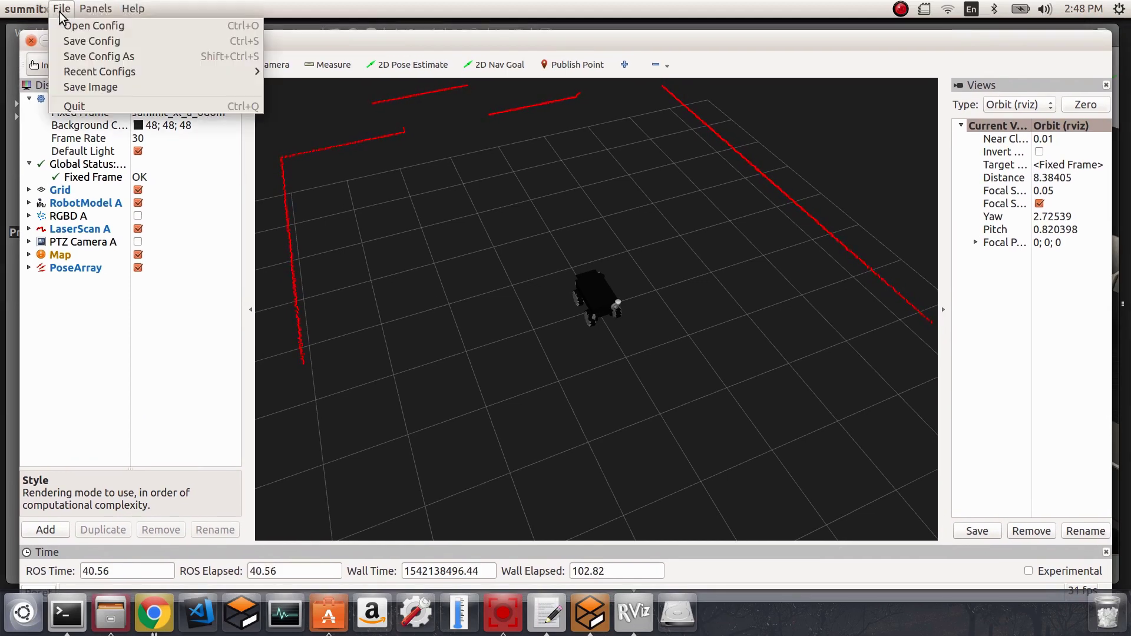
click(108, 42)
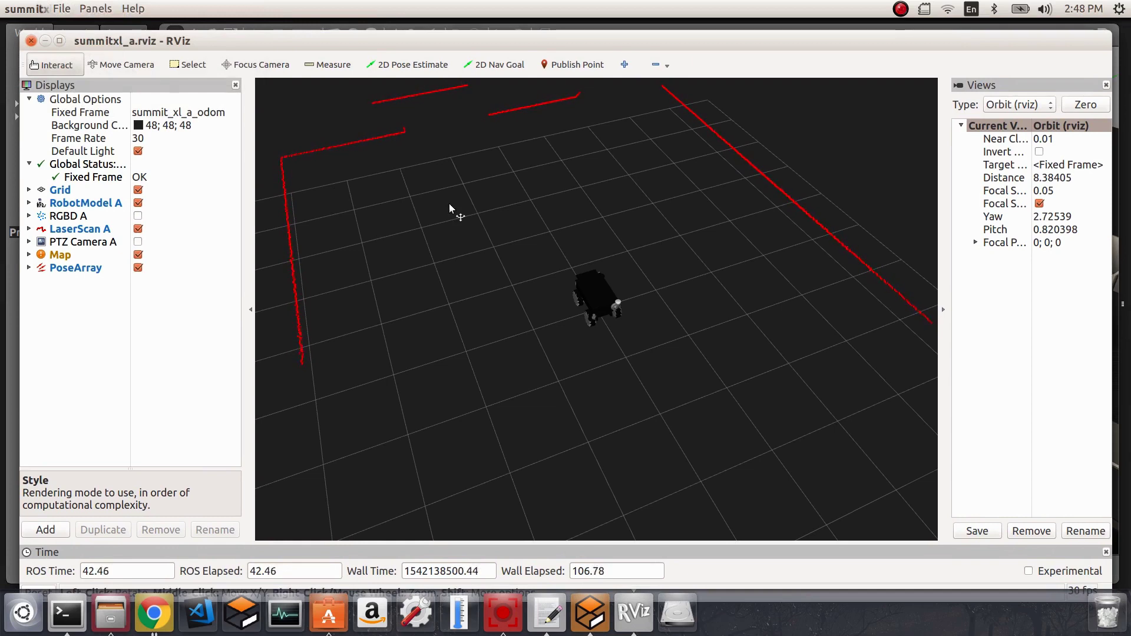